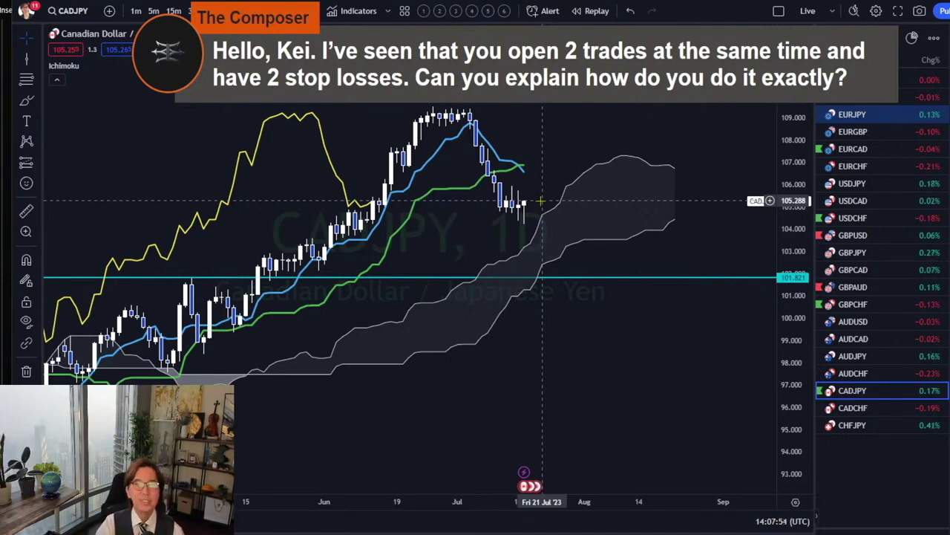
{"action": "left_click_drag", "start_coordinate": [560, 194], "coordinate": [567, 262]}
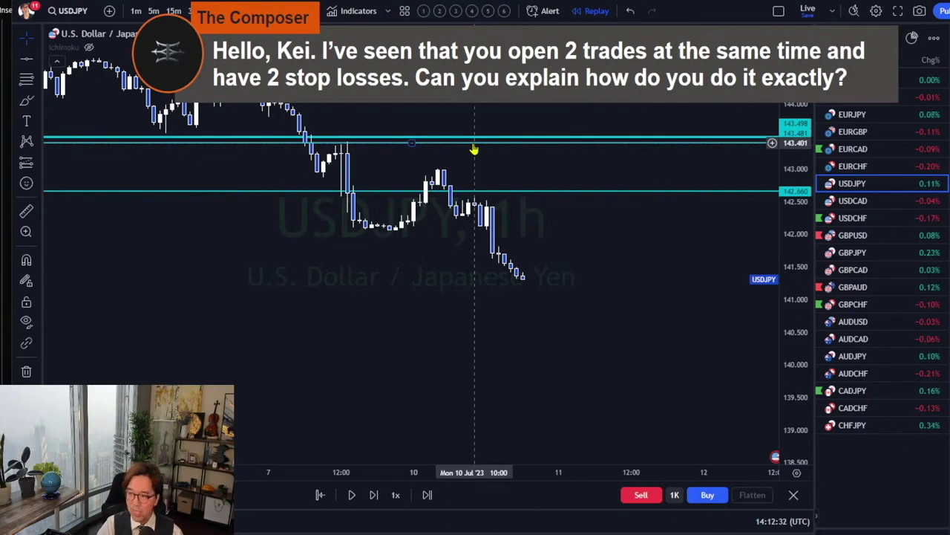
- Advance the USDJPY one-hour replay bar by bar to 11 July 04:00
{"action": "left_click", "coordinate": [374, 495]}
{"action": "left_click", "coordinate": [374, 504]}
{"action": "left_click", "coordinate": [373, 504]}
{"action": "left_click", "coordinate": [374, 504]}
{"action": "left_click", "coordinate": [373, 504]}
{"action": "left_click", "coordinate": [374, 505]}
{"action": "left_click", "coordinate": [374, 504]}
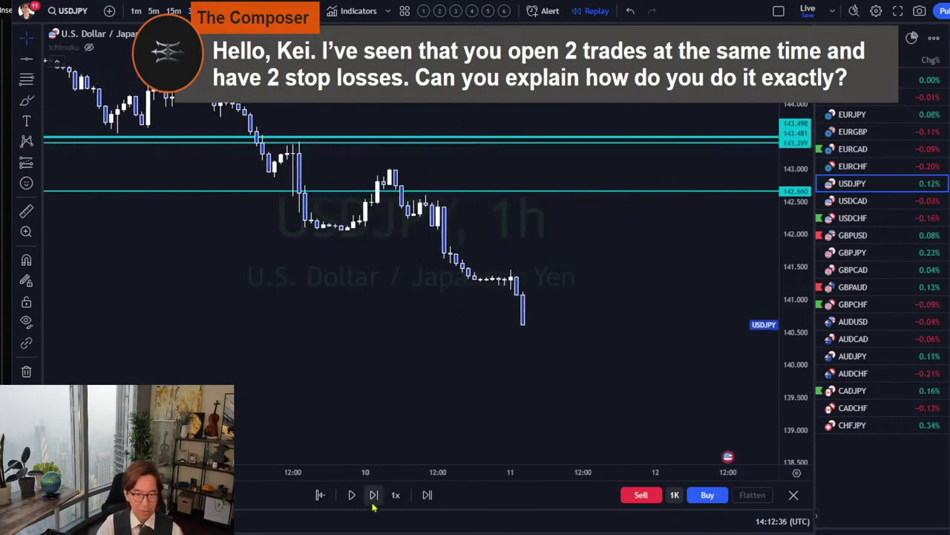
{"action": "left_click", "coordinate": [374, 504]}
{"action": "left_click", "coordinate": [374, 504]}
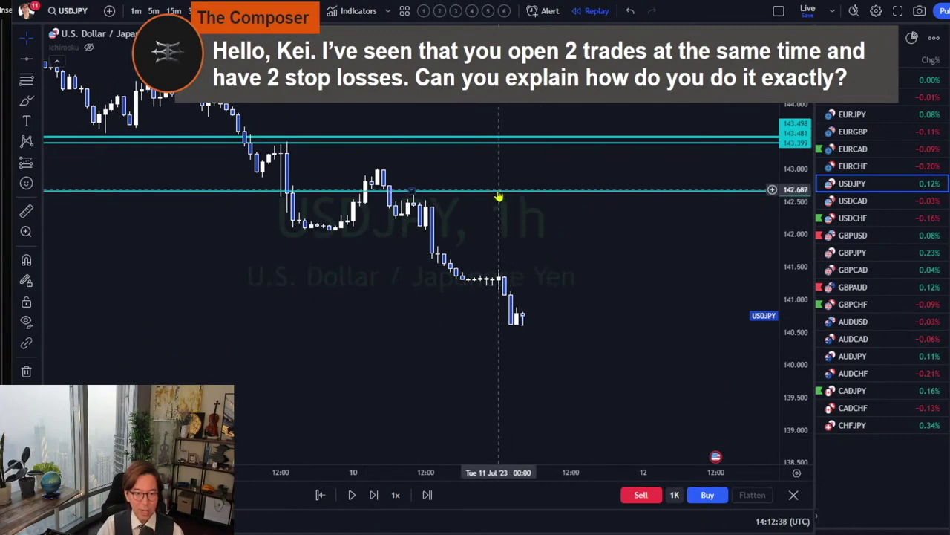
- Lower the first trade's stop line to about 141.53 and the second trade's stop line to about 143.08
{"action": "left_click_drag", "start_coordinate": [500, 197], "coordinate": [527, 265]}
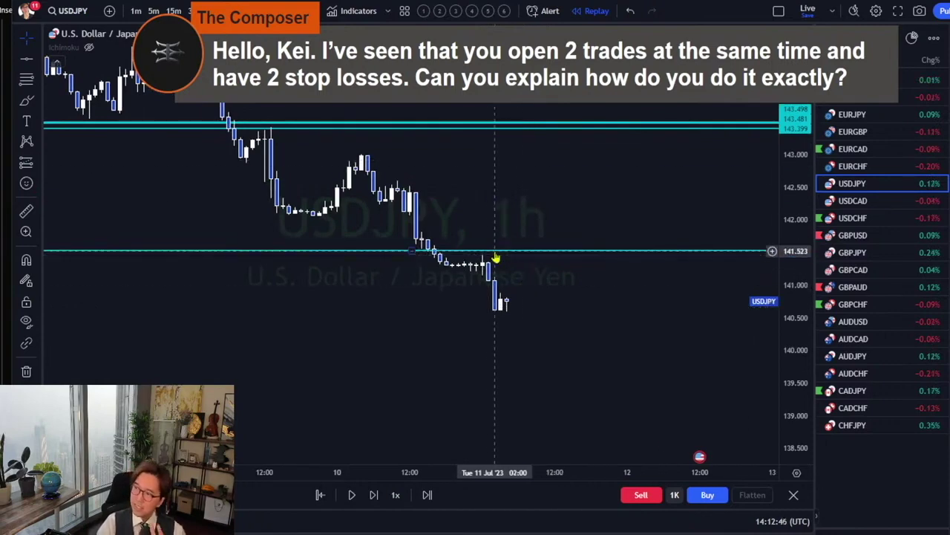
{"action": "left_click_drag", "start_coordinate": [415, 130], "coordinate": [409, 148]}
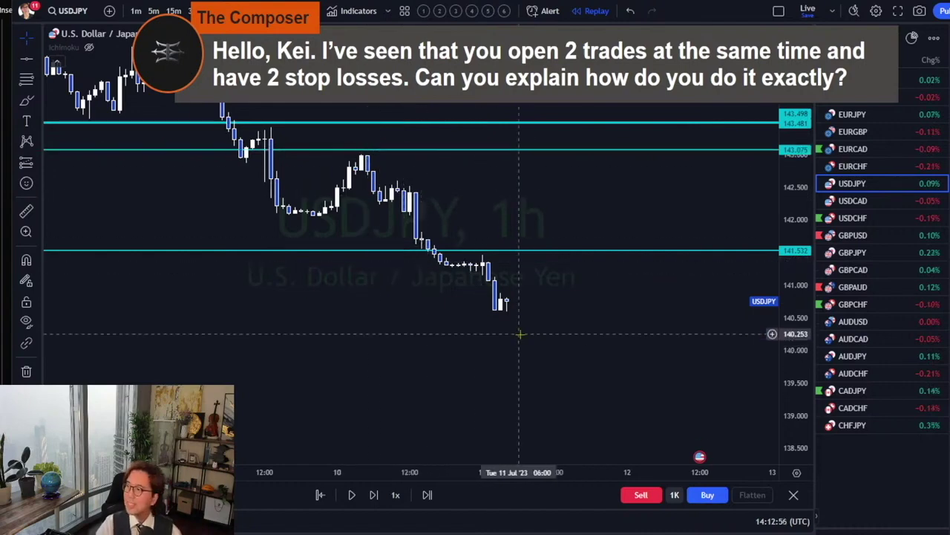
- Advance the replay to 11 July 12:00 and lower the first trade's stop line to about 141.01
{"action": "left_click_drag", "start_coordinate": [521, 334], "coordinate": [535, 404]}
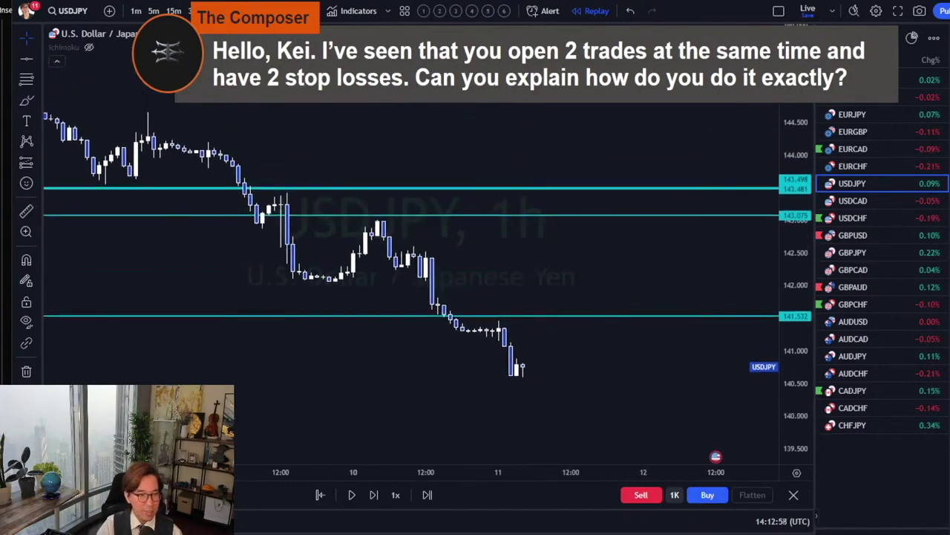
{"action": "mouse_move", "coordinate": [532, 370]}
{"action": "left_mouse_down"}
{"action": "mouse_move", "coordinate": [543, 238]}
{"action": "mouse_move", "coordinate": [518, 231]}
{"action": "left_mouse_up"}
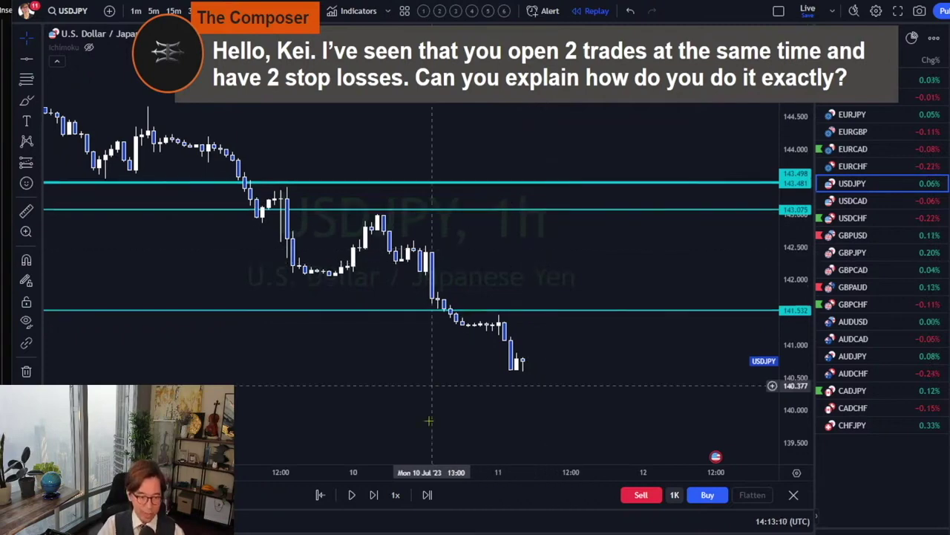
{"action": "left_click", "coordinate": [373, 494]}
{"action": "left_click", "coordinate": [374, 495]}
{"action": "left_click", "coordinate": [373, 495]}
{"action": "left_click", "coordinate": [374, 494]}
{"action": "left_click", "coordinate": [374, 495]}
{"action": "left_click", "coordinate": [374, 495]}
{"action": "left_click", "coordinate": [373, 494]}
{"action": "left_click_drag", "start_coordinate": [593, 371], "coordinate": [559, 304]}
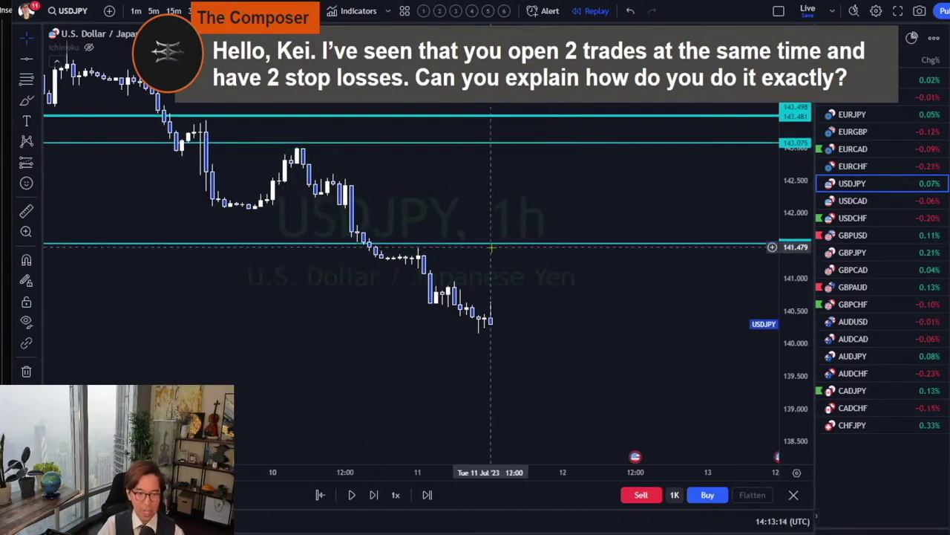
{"action": "left_click_drag", "start_coordinate": [490, 252], "coordinate": [520, 277]}
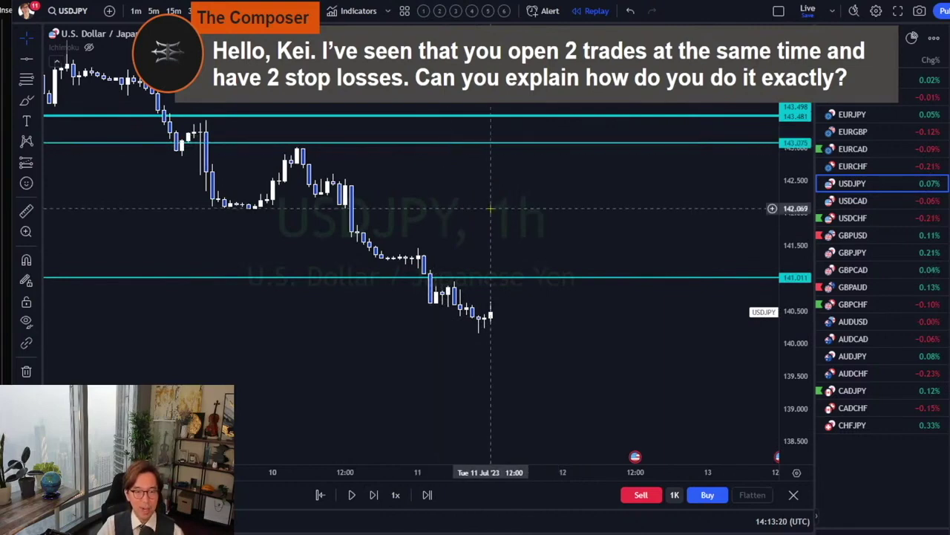
- Advance the replay bar by bar to 11 July 18:00
{"action": "left_click_drag", "start_coordinate": [491, 208], "coordinate": [507, 215]}
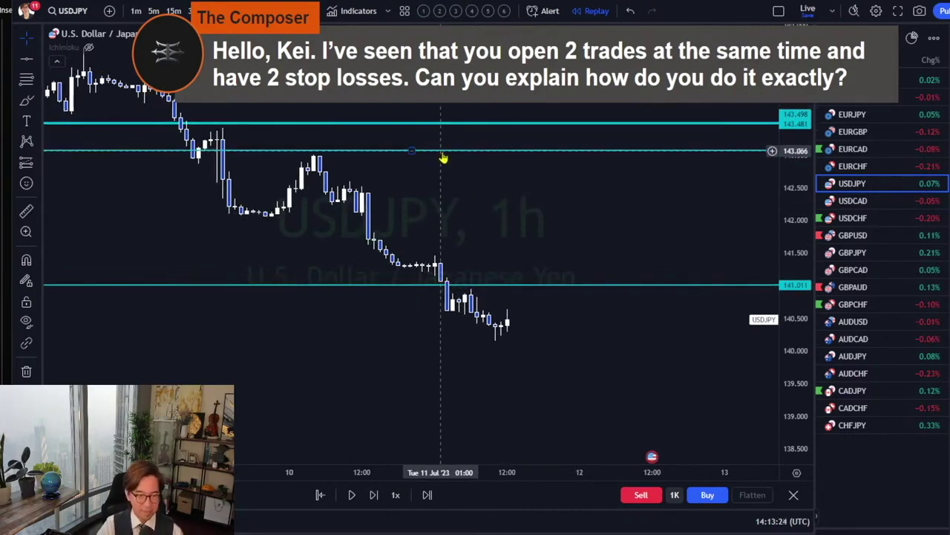
{"action": "left_click", "coordinate": [373, 494]}
{"action": "left_click", "coordinate": [364, 501]}
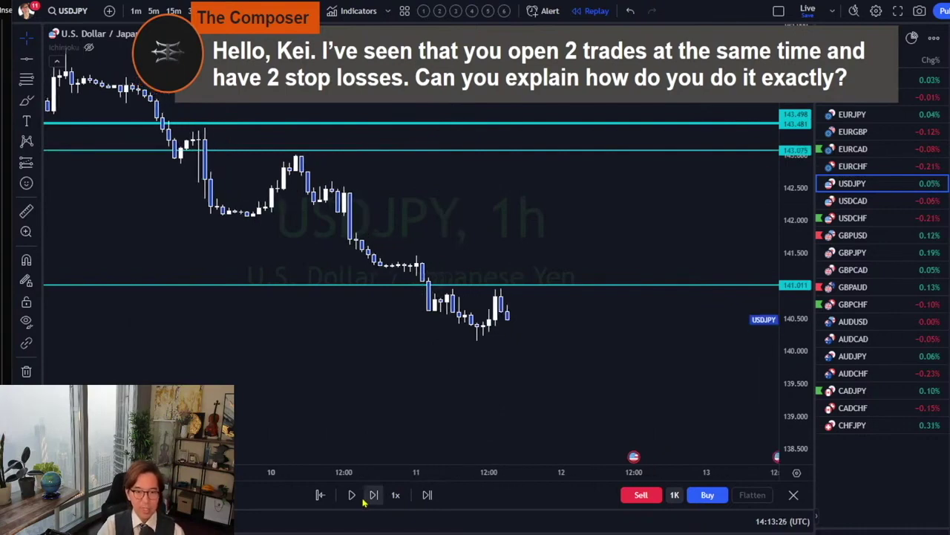
{"action": "left_click", "coordinate": [365, 503]}
{"action": "left_click", "coordinate": [366, 497]}
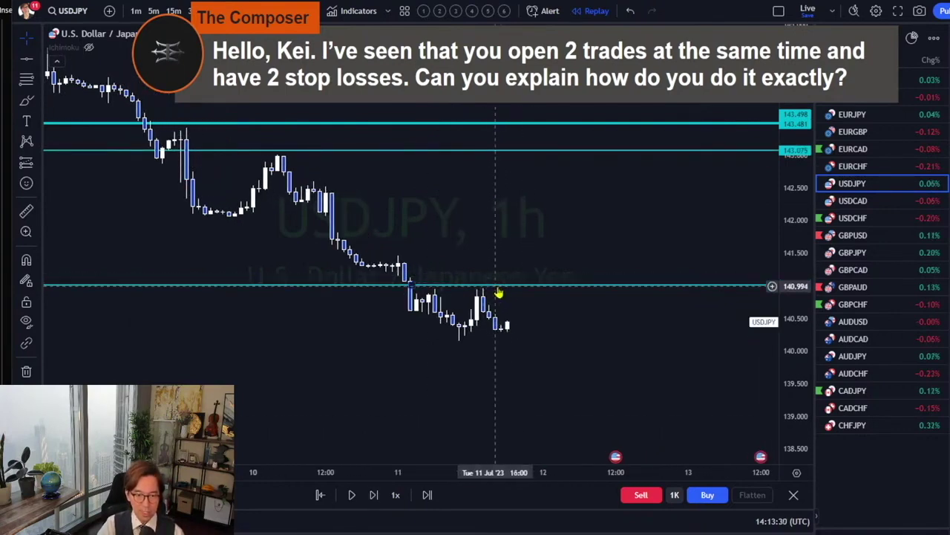
- Mark 11 July 14:00 with a vertical line and measure the price range from the upper entry line down to the 141.011 stop line
{"action": "left_click_drag", "start_coordinate": [499, 285], "coordinate": [495, 284]}
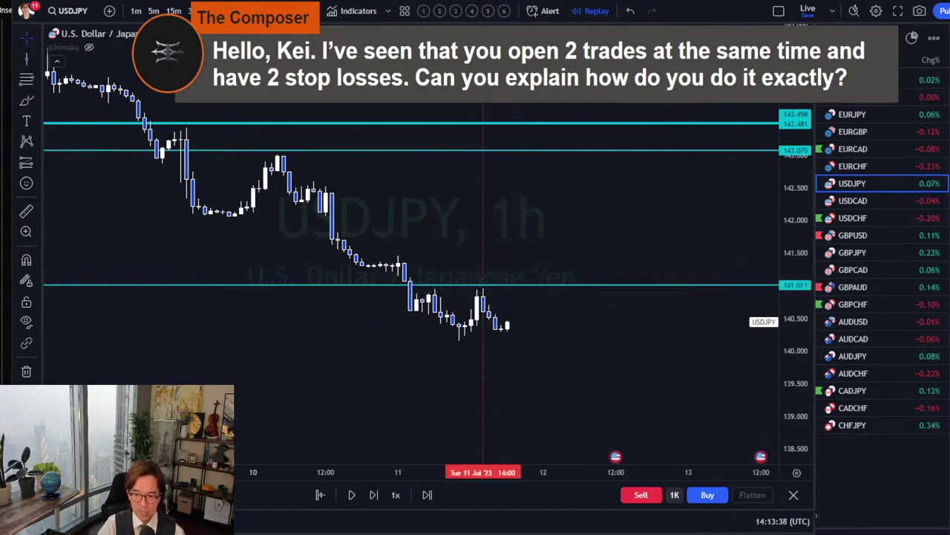
{"action": "left_click", "coordinate": [484, 123], "text": "shift"}
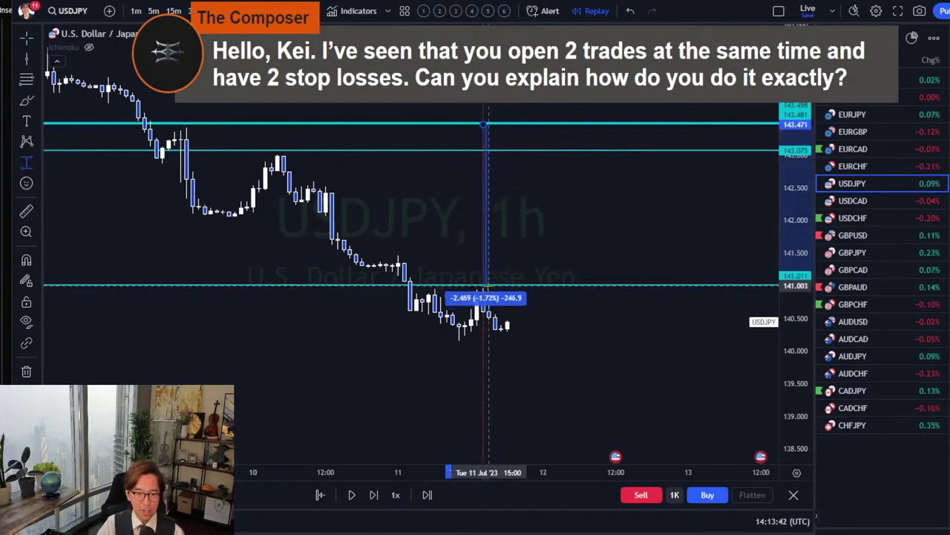
{"action": "left_click", "coordinate": [487, 285]}
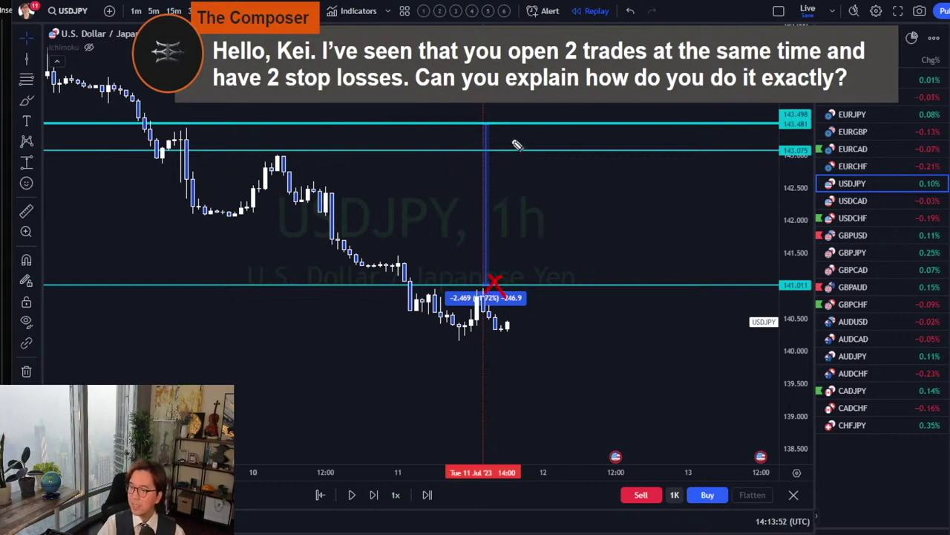
- Sketch the falling and rising price scenarios in red from the latest candle, with their exits and stop levels, and clear the ink
{"action": "mouse_move", "coordinate": [503, 322]}
{"action": "left_mouse_down"}
{"action": "mouse_move", "coordinate": [556, 361]}
{"action": "mouse_move", "coordinate": [551, 353]}
{"action": "left_mouse_up"}
{"action": "mouse_move", "coordinate": [526, 164]}
{"action": "left_mouse_down"}
{"action": "mouse_move", "coordinate": [522, 156]}
{"action": "mouse_move", "coordinate": [547, 229]}
{"action": "mouse_move", "coordinate": [530, 284]}
{"action": "left_mouse_up"}
{"action": "mouse_move", "coordinate": [555, 371]}
{"action": "left_mouse_down"}
{"action": "mouse_move", "coordinate": [591, 362]}
{"action": "mouse_move", "coordinate": [660, 392]}
{"action": "mouse_move", "coordinate": [674, 442]}
{"action": "left_mouse_up"}
{"action": "mouse_move", "coordinate": [536, 269]}
{"action": "left_mouse_down"}
{"action": "mouse_move", "coordinate": [611, 339]}
{"action": "mouse_move", "coordinate": [672, 375]}
{"action": "mouse_move", "coordinate": [625, 377]}
{"action": "left_mouse_up"}
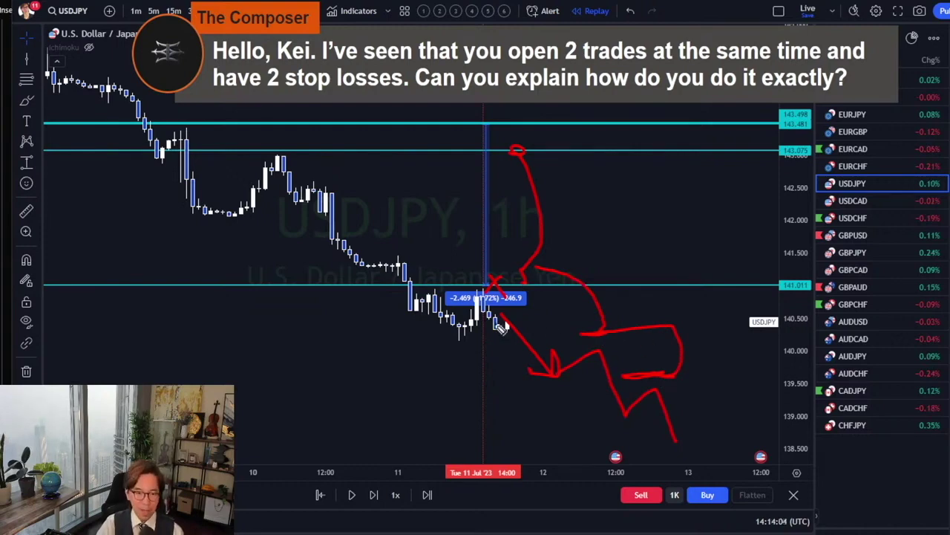
{"action": "mouse_move", "coordinate": [514, 326]}
{"action": "left_mouse_down"}
{"action": "mouse_move", "coordinate": [560, 268]}
{"action": "mouse_move", "coordinate": [555, 276]}
{"action": "mouse_move", "coordinate": [569, 276]}
{"action": "left_mouse_up"}
{"action": "left_click_drag", "start_coordinate": [566, 155], "coordinate": [577, 258]}
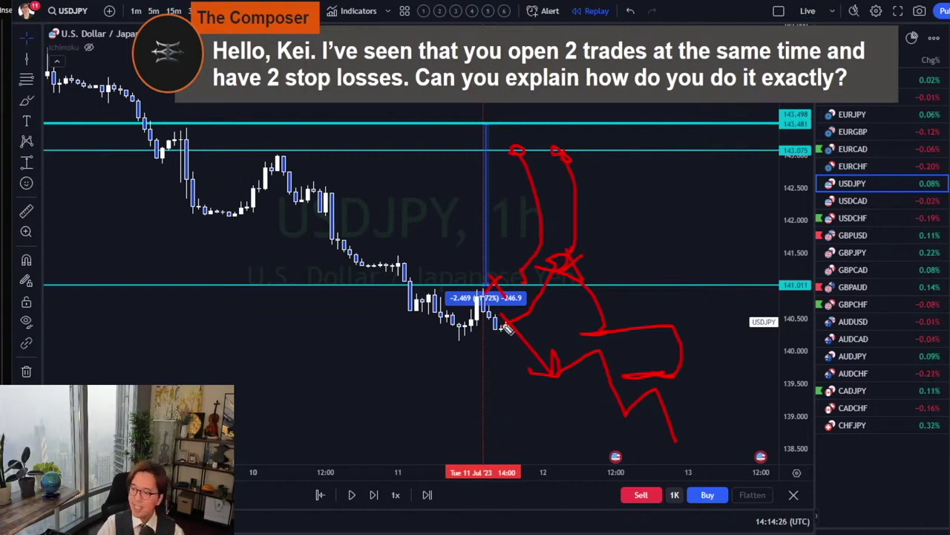
{"action": "key", "text": "e"}
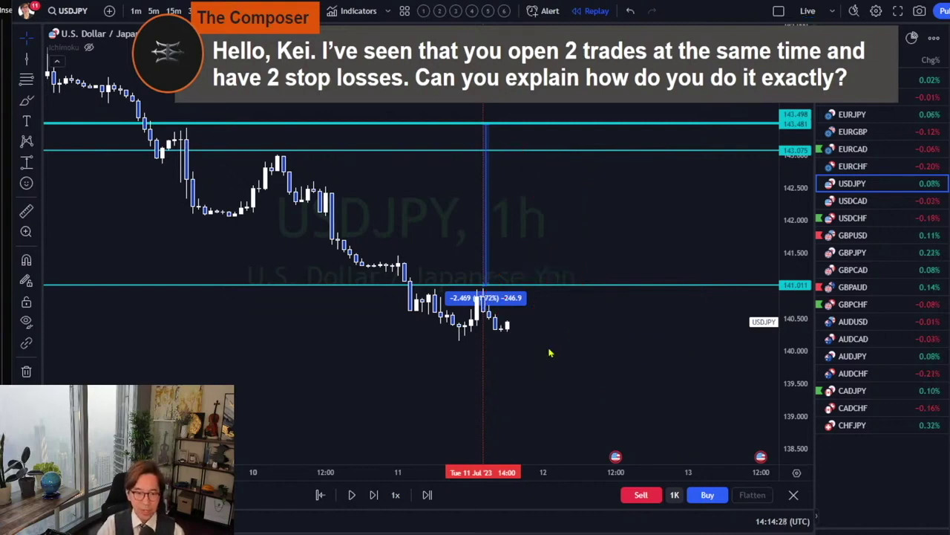
- Advance the replay to 12 July 02:00 and lower the second trade's stop line to about 140.56
{"action": "left_click", "coordinate": [374, 495]}
{"action": "left_click", "coordinate": [374, 495]}
{"action": "left_click", "coordinate": [374, 494]}
{"action": "left_click", "coordinate": [373, 495]}
{"action": "left_click_drag", "start_coordinate": [553, 353], "coordinate": [525, 318]}
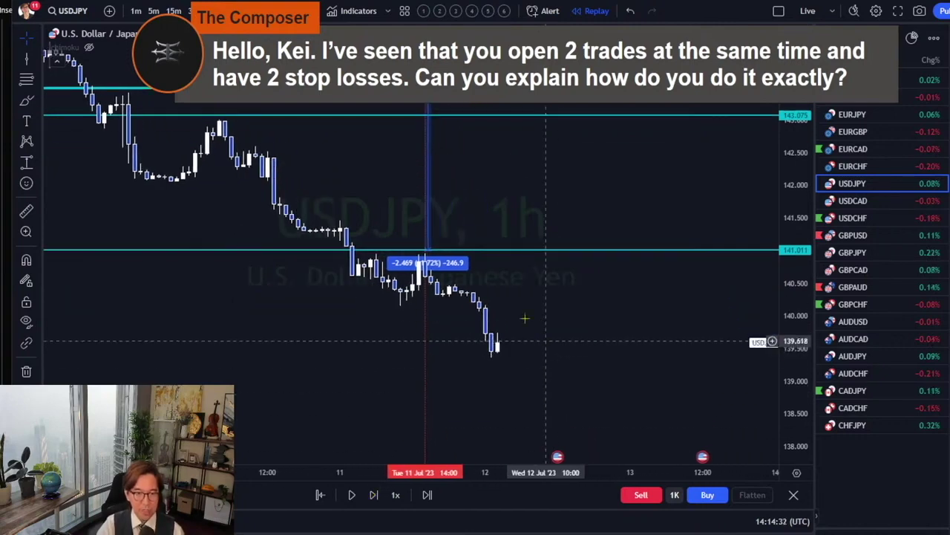
{"action": "left_click", "coordinate": [462, 120]}
{"action": "left_click_drag", "start_coordinate": [462, 120], "coordinate": [489, 279]}
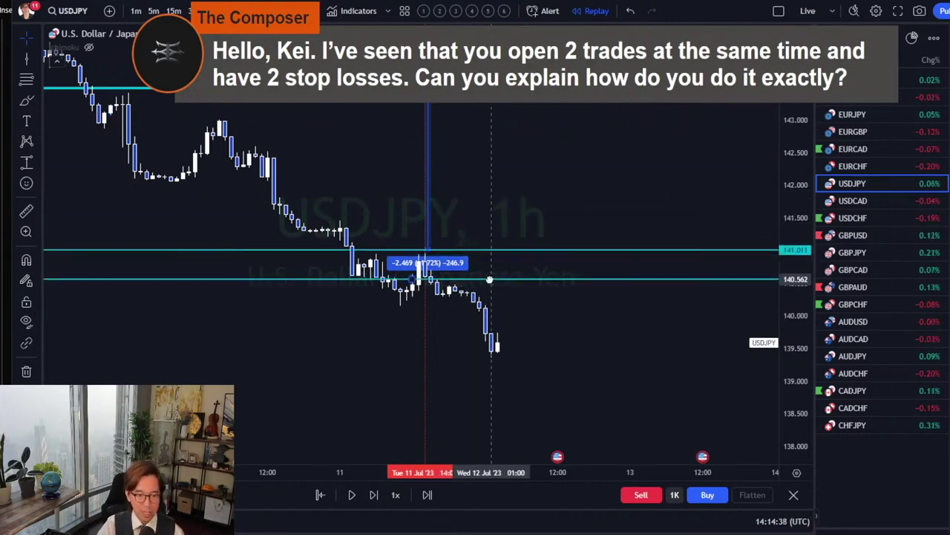
- Advance the replay to 12 July 15:00 and lower the second trade's stop line to about 139.82
{"action": "left_click", "coordinate": [373, 495]}
{"action": "left_click", "coordinate": [373, 494]}
{"action": "left_click", "coordinate": [374, 495]}
{"action": "left_click", "coordinate": [374, 495]}
{"action": "left_click", "coordinate": [373, 494]}
{"action": "left_click", "coordinate": [373, 494]}
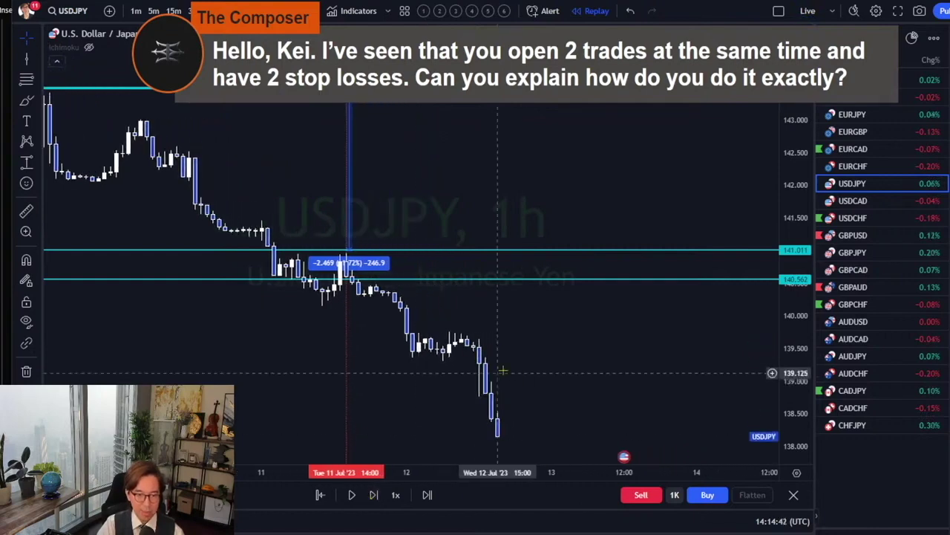
{"action": "left_click_drag", "start_coordinate": [496, 374], "coordinate": [485, 322]}
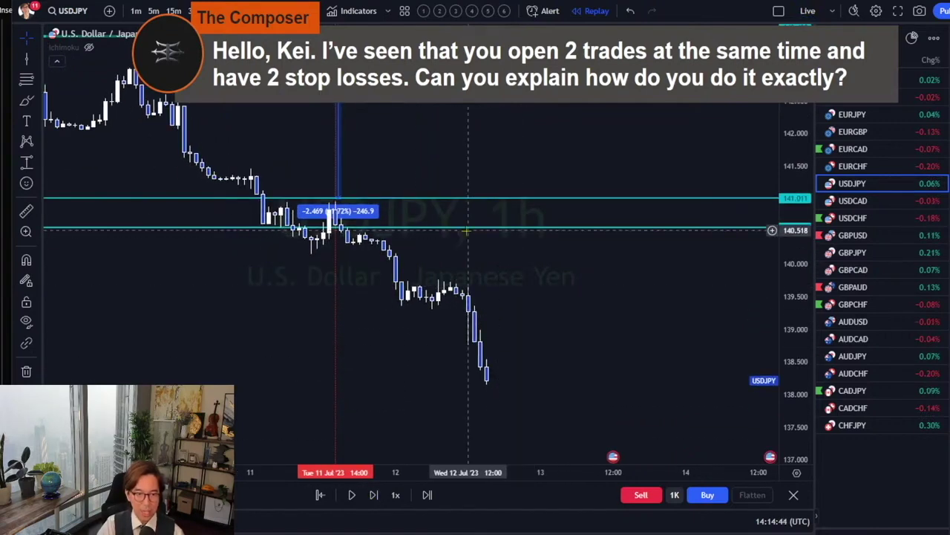
{"action": "left_click_drag", "start_coordinate": [465, 232], "coordinate": [487, 274]}
- Advance the replay to 13 July 21:00 and lower the second trade's stop line to about 139.00, just above the latest swing high
{"action": "left_click", "coordinate": [373, 495]}
{"action": "left_click", "coordinate": [374, 494]}
{"action": "left_click", "coordinate": [374, 494]}
{"action": "left_click", "coordinate": [373, 494]}
{"action": "left_click", "coordinate": [370, 503]}
{"action": "left_click", "coordinate": [370, 503]}
{"action": "left_click", "coordinate": [370, 504]}
{"action": "left_click", "coordinate": [370, 503]}
{"action": "left_click", "coordinate": [372, 496]}
{"action": "left_click", "coordinate": [372, 495]}
{"action": "left_click", "coordinate": [372, 496]}
{"action": "left_click", "coordinate": [372, 495]}
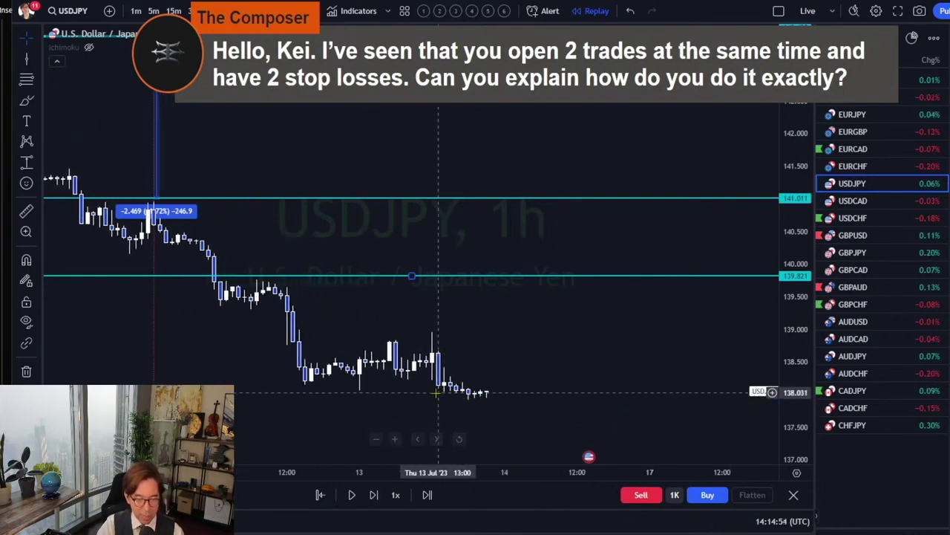
{"action": "left_click_drag", "start_coordinate": [426, 277], "coordinate": [431, 330]}
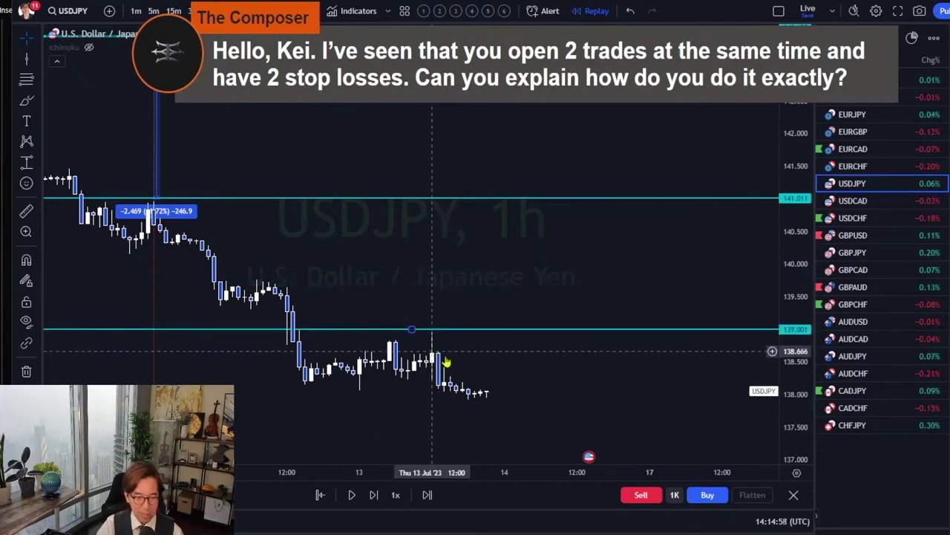
{"action": "left_click", "coordinate": [446, 353]}
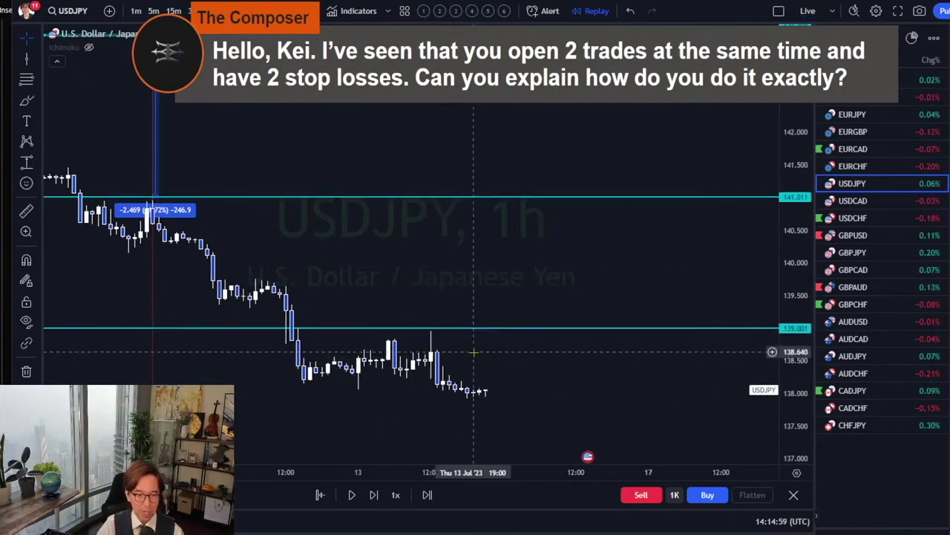
- Advance the replay bar by bar to 14 July 15:00
{"action": "left_click", "coordinate": [373, 494]}
{"action": "left_click", "coordinate": [373, 494]}
{"action": "left_click", "coordinate": [374, 495]}
{"action": "left_click", "coordinate": [373, 495]}
{"action": "left_click", "coordinate": [373, 494]}
{"action": "left_click", "coordinate": [373, 495]}
{"action": "left_click", "coordinate": [373, 495]}
{"action": "left_click", "coordinate": [373, 495]}
{"action": "left_click", "coordinate": [374, 494]}
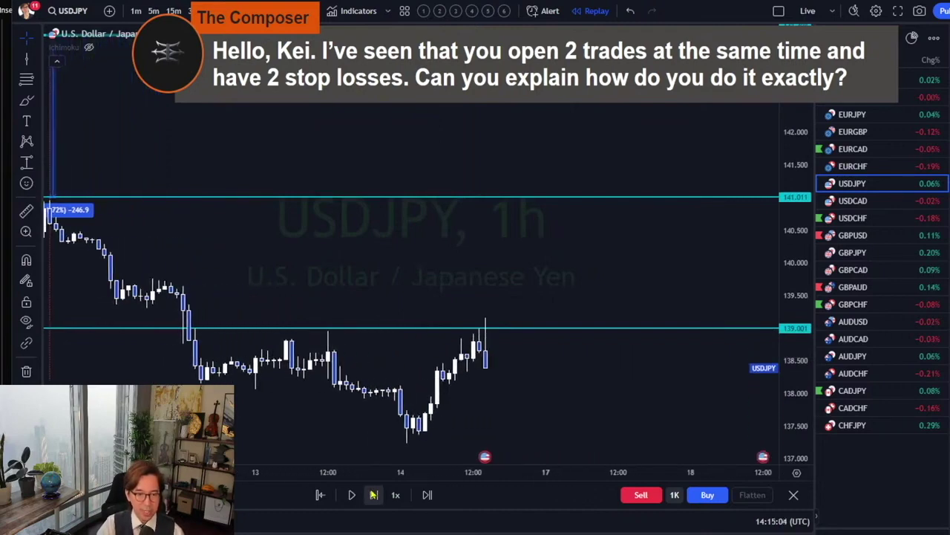
{"action": "left_click", "coordinate": [374, 494]}
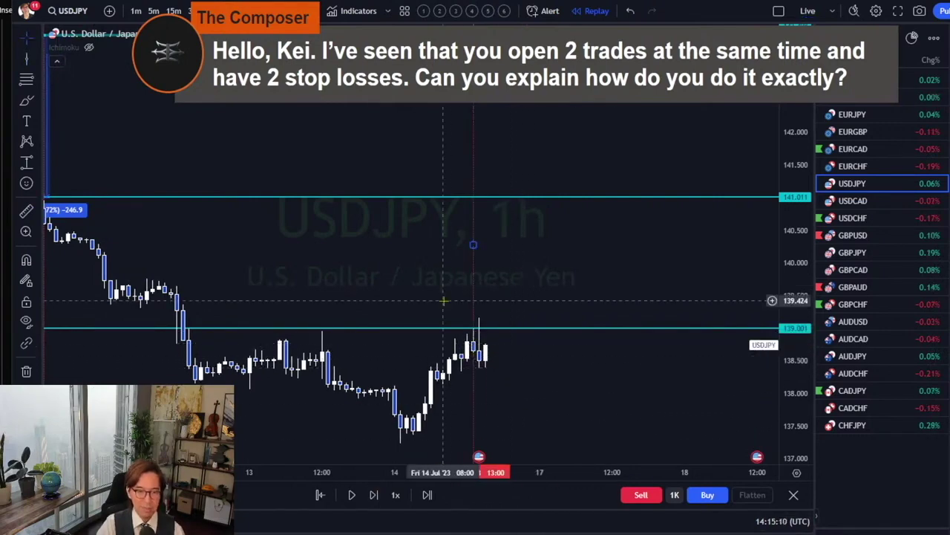
- Mark 14 July 13:00 with a vertical line and measure the price range from the entry line down to the 139.001 stop line
{"action": "left_click_drag", "start_coordinate": [377, 253], "coordinate": [438, 285]}
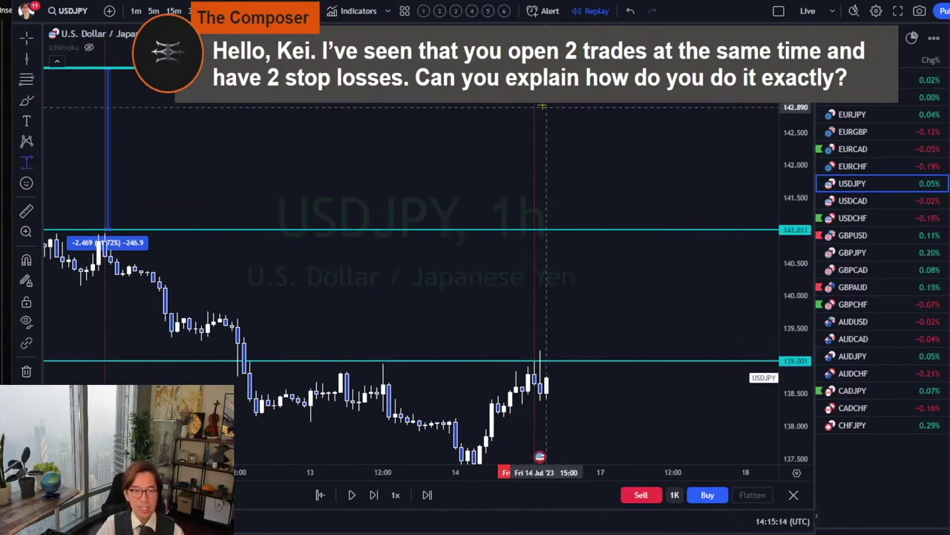
{"action": "left_click_drag", "start_coordinate": [534, 67], "coordinate": [524, 361]}
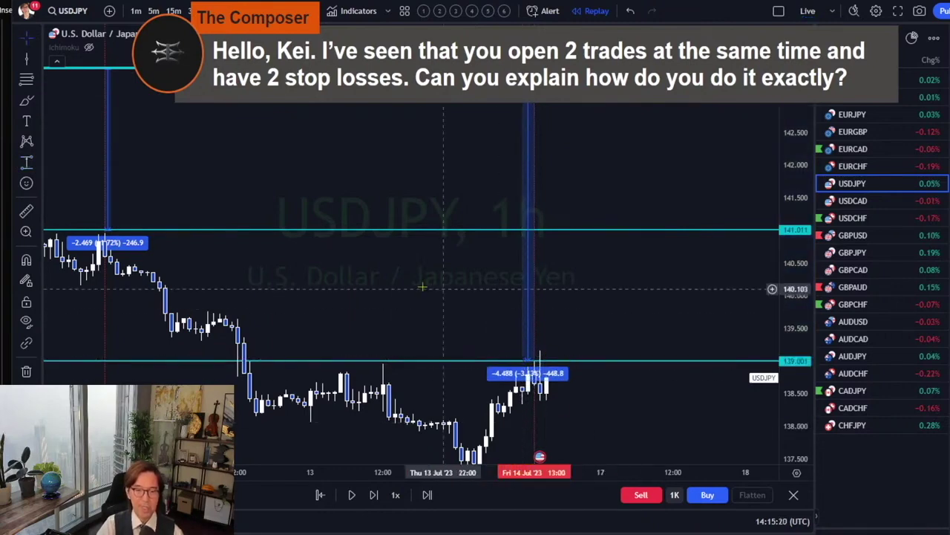
- Mark the entry in red at the upper entry line and handwrite TP1 beside the 141.011 exit and TP2 beside the 139.001 exit
{"action": "left_click_drag", "start_coordinate": [425, 283], "coordinate": [447, 272]}
{"action": "scroll", "coordinate": [447, 272], "scroll_direction": "down", "scroll_amount": 3}
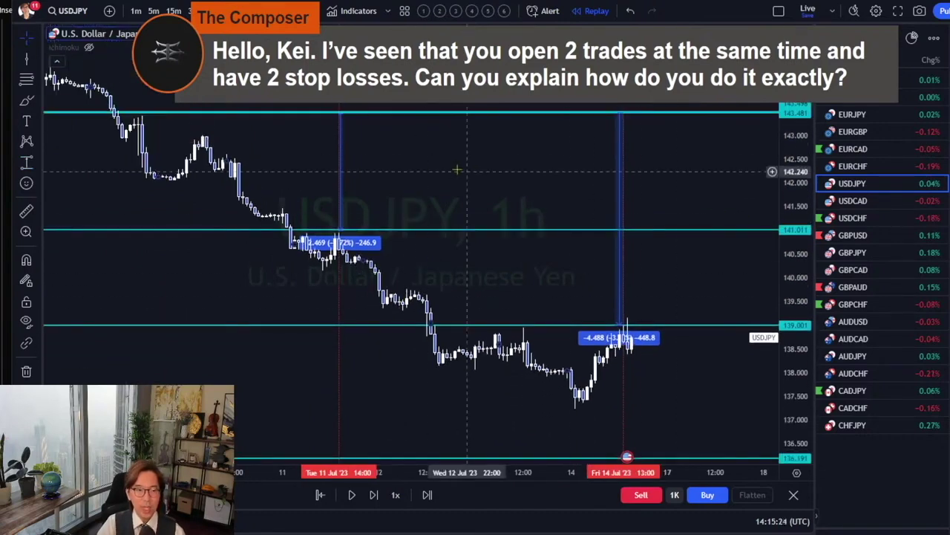
{"action": "left_click_drag", "start_coordinate": [471, 170], "coordinate": [470, 189]}
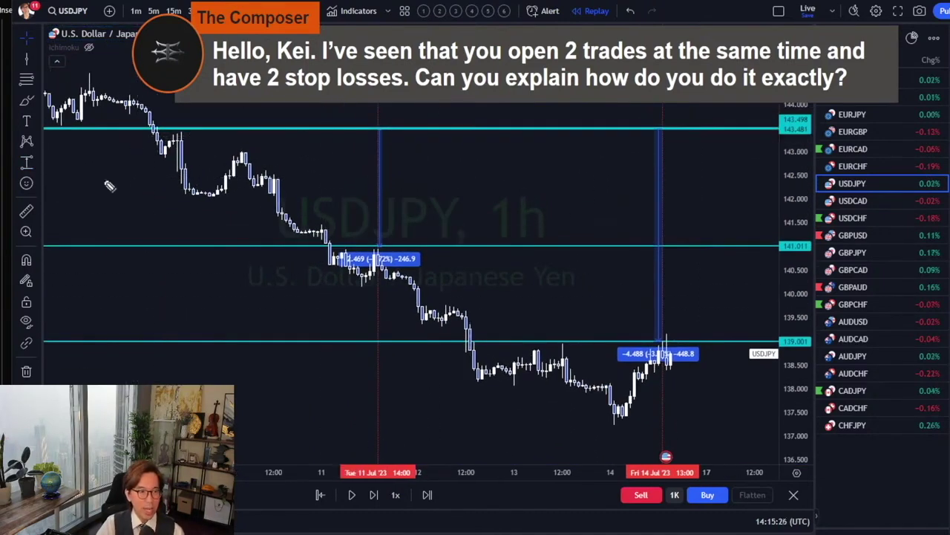
{"action": "mouse_move", "coordinate": [153, 130]}
{"action": "left_mouse_down"}
{"action": "mouse_move", "coordinate": [171, 134]}
{"action": "mouse_move", "coordinate": [154, 141]}
{"action": "left_mouse_up"}
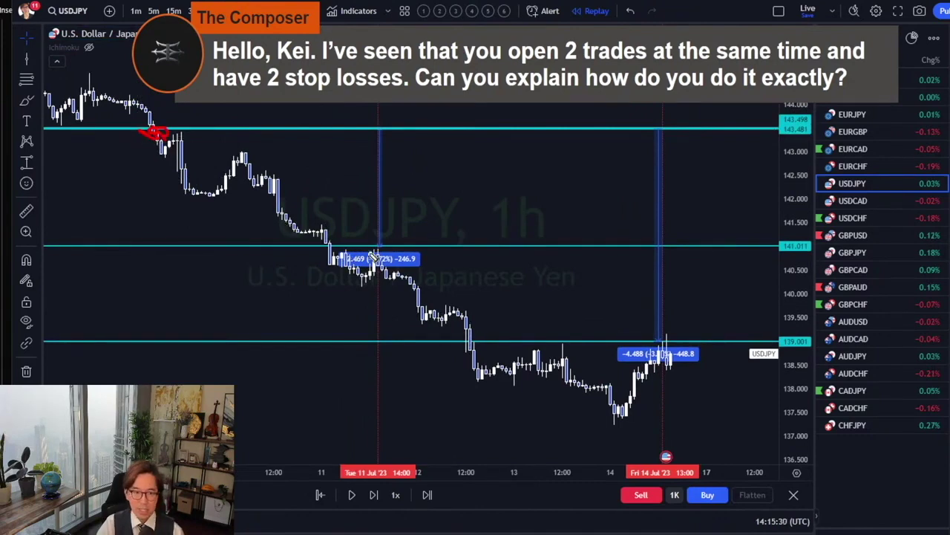
{"action": "left_click_drag", "start_coordinate": [399, 245], "coordinate": [424, 254]}
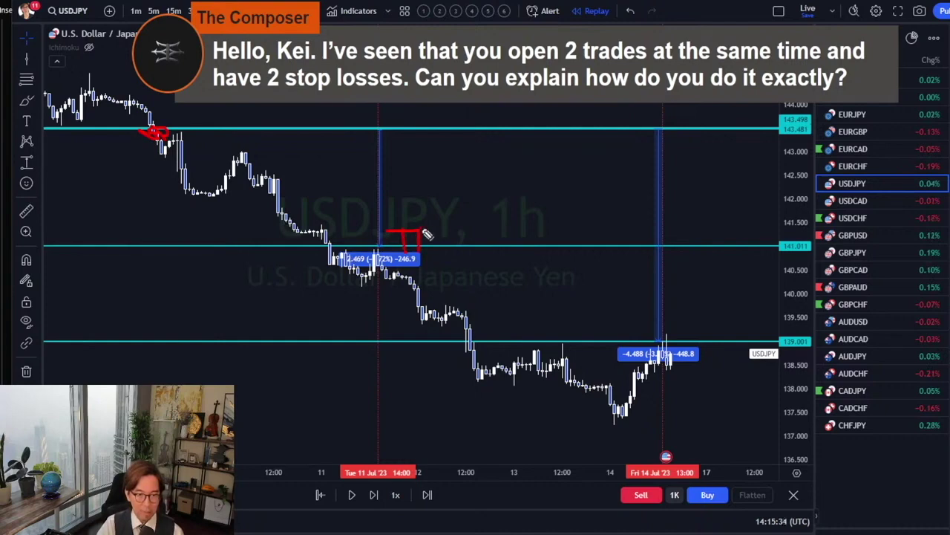
{"action": "mouse_move", "coordinate": [674, 323]}
{"action": "left_mouse_down"}
{"action": "mouse_move", "coordinate": [711, 321]}
{"action": "mouse_move", "coordinate": [694, 347]}
{"action": "mouse_move", "coordinate": [708, 356]}
{"action": "left_mouse_up"}
{"action": "mouse_move", "coordinate": [706, 319]}
{"action": "left_mouse_down"}
{"action": "mouse_move", "coordinate": [722, 321]}
{"action": "mouse_move", "coordinate": [726, 346]}
{"action": "mouse_move", "coordinate": [757, 354]}
{"action": "left_mouse_up"}
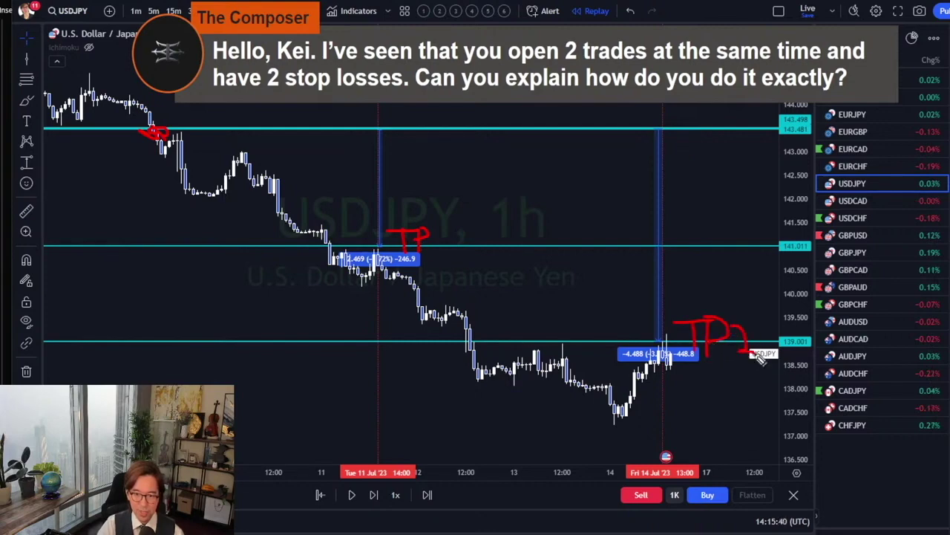
{"action": "left_click_drag", "start_coordinate": [453, 220], "coordinate": [446, 252]}
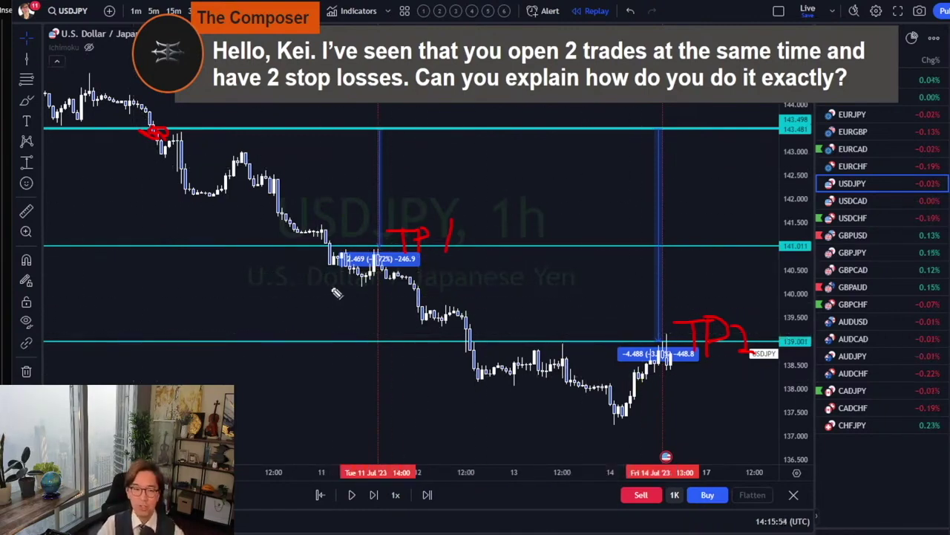
- Trace the move from the entry line to the TP1 exit and the further decline in red, and clear all red annotations
{"action": "mouse_move", "coordinate": [369, 248]}
{"action": "left_mouse_down"}
{"action": "mouse_move", "coordinate": [358, 245]}
{"action": "mouse_move", "coordinate": [405, 245]}
{"action": "left_mouse_up"}
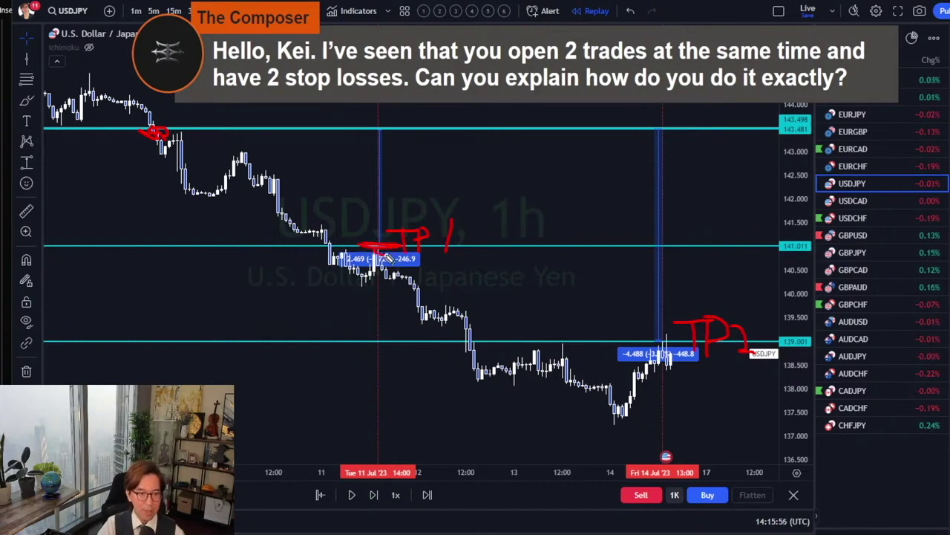
{"action": "left_click_drag", "start_coordinate": [384, 134], "coordinate": [386, 253]}
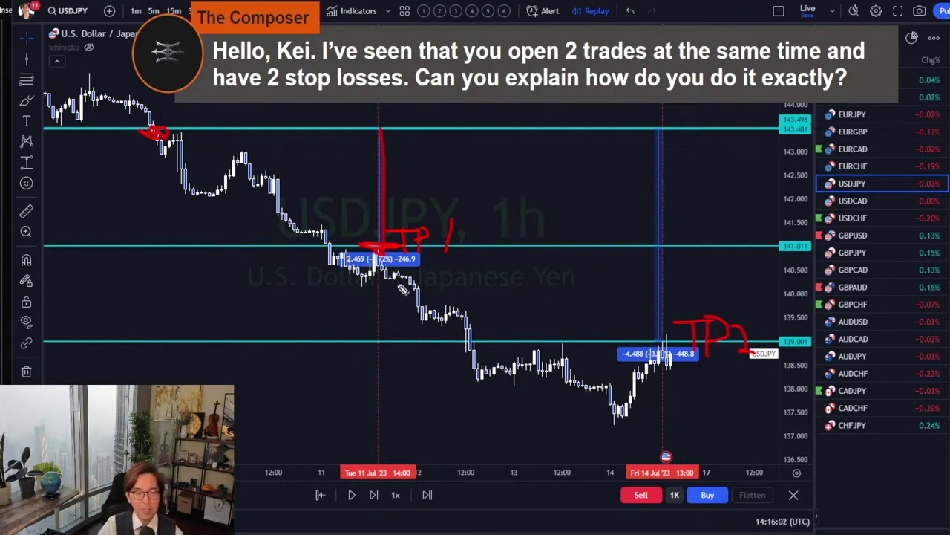
{"action": "left_click_drag", "start_coordinate": [386, 267], "coordinate": [537, 361]}
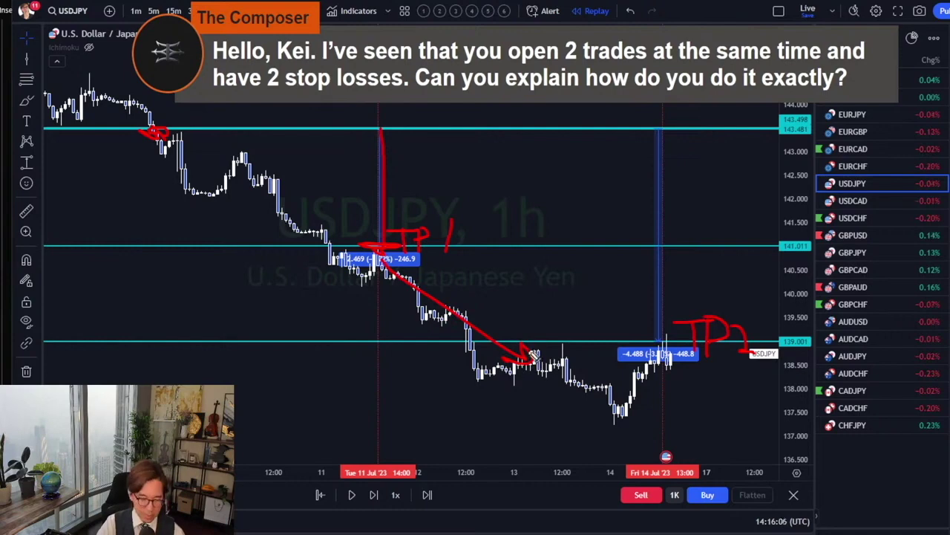
{"action": "left_click_drag", "start_coordinate": [534, 355], "coordinate": [502, 314]}
{"action": "key", "text": "ctrl+z"}
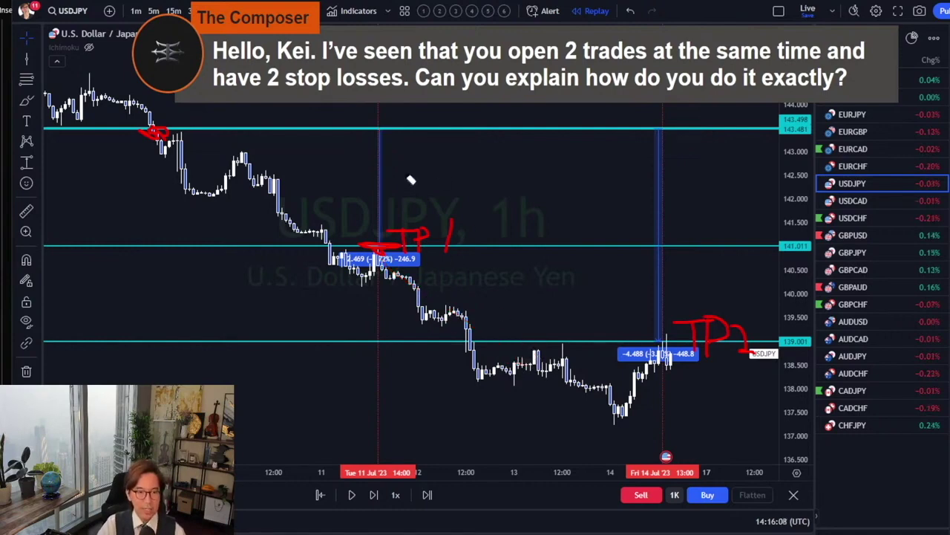
{"action": "key", "text": "e"}
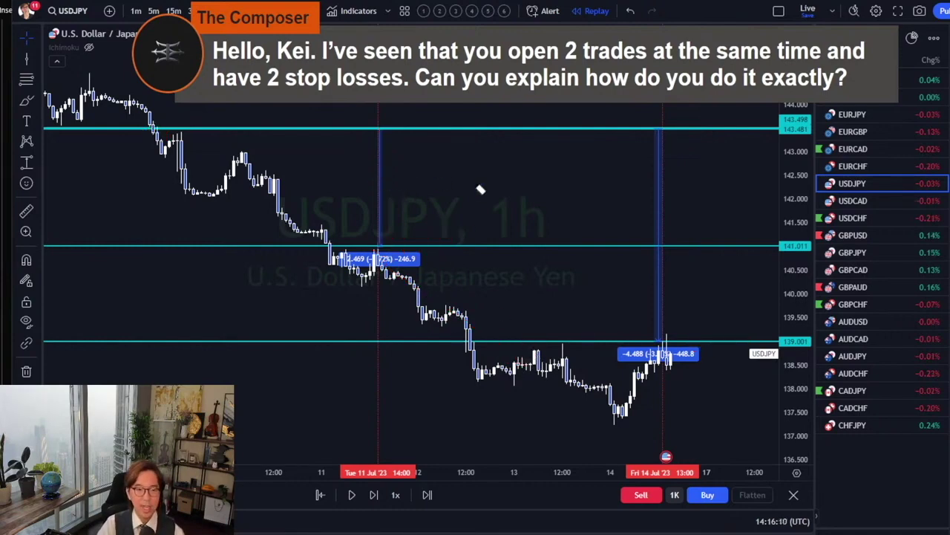
- Outline the peak above the entry line in red and circle the whole decline from the entry to the 14 July low
{"action": "left_click_drag", "start_coordinate": [474, 187], "coordinate": [499, 199]}
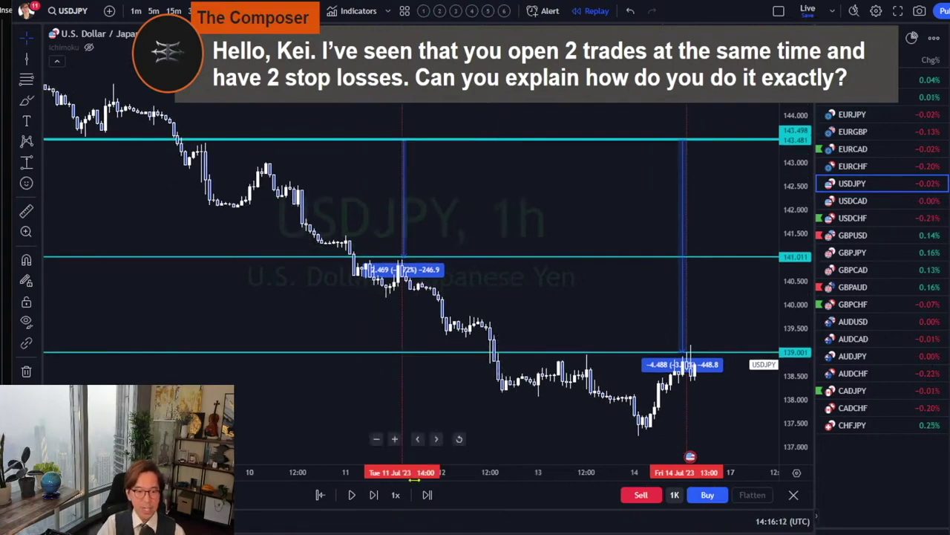
{"action": "scroll", "coordinate": [386, 449], "scroll_direction": "down", "scroll_amount": 2}
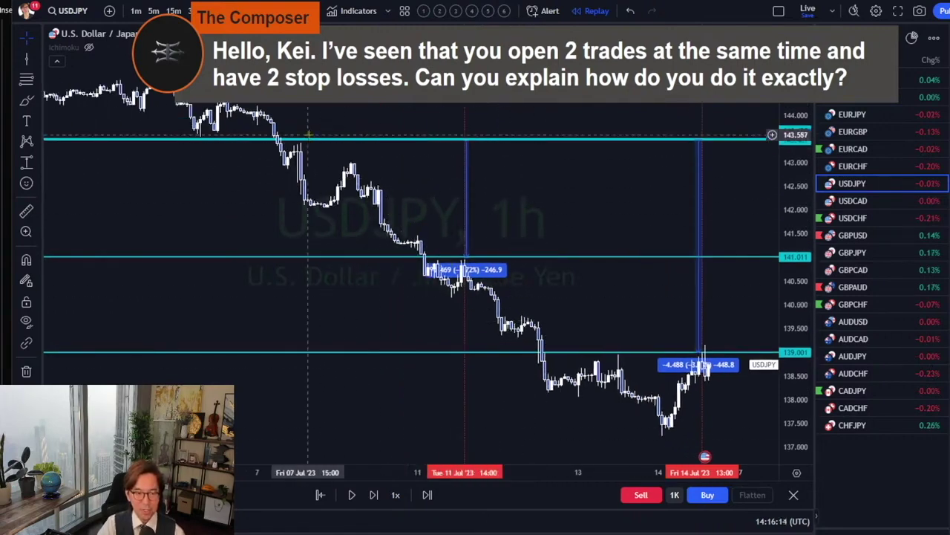
{"action": "left_click_drag", "start_coordinate": [680, 396], "coordinate": [648, 379]}
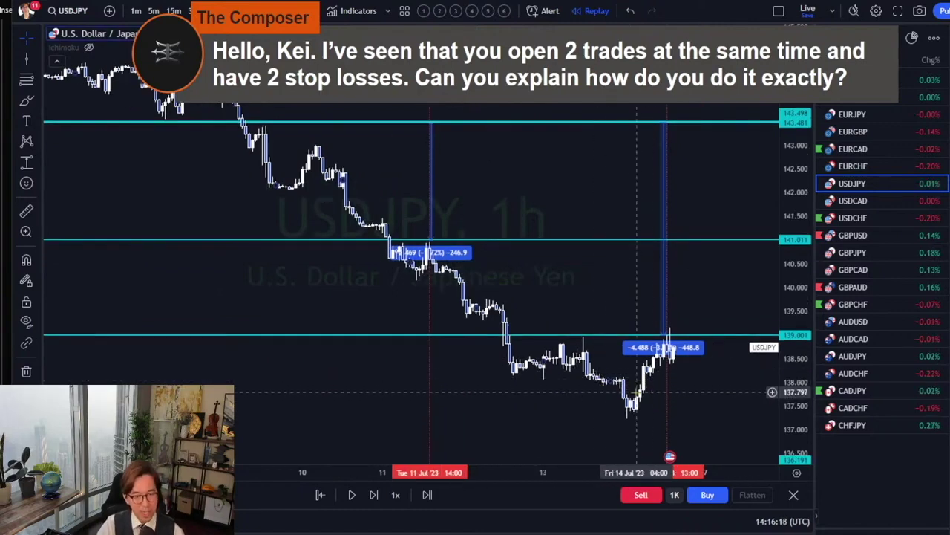
{"action": "left_click_drag", "start_coordinate": [566, 302], "coordinate": [593, 311]}
{"action": "left_click_drag", "start_coordinate": [272, 475], "coordinate": [223, 475]}
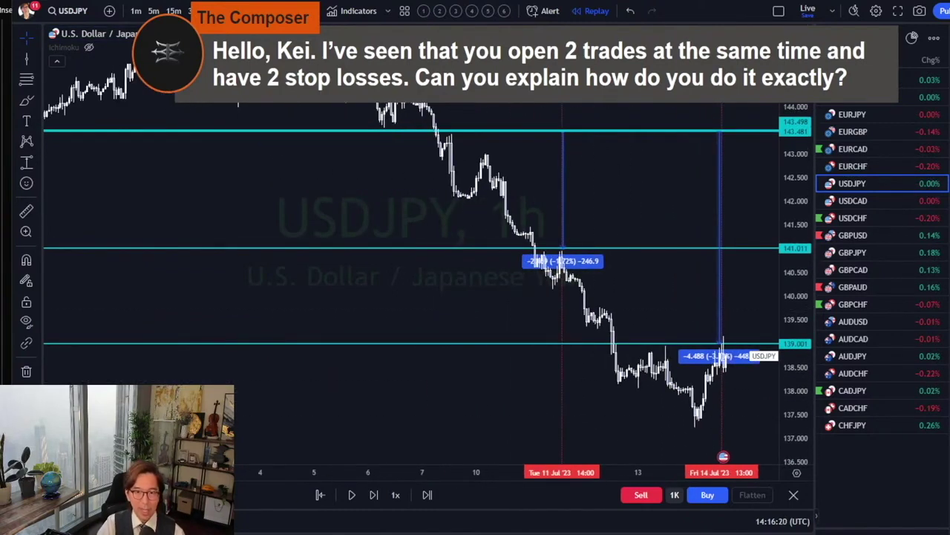
{"action": "left_click_drag", "start_coordinate": [528, 111], "coordinate": [417, 145]}
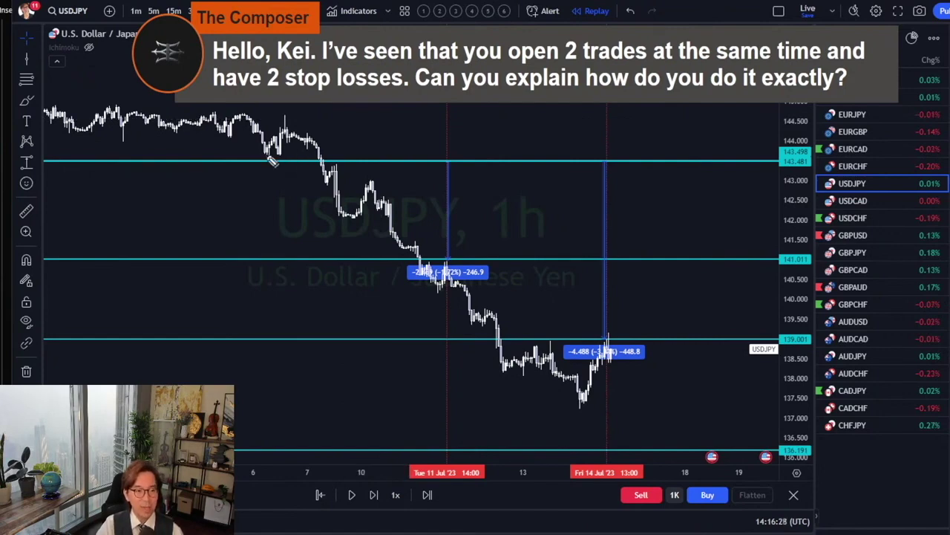
{"action": "left_click_drag", "start_coordinate": [256, 158], "coordinate": [297, 104]}
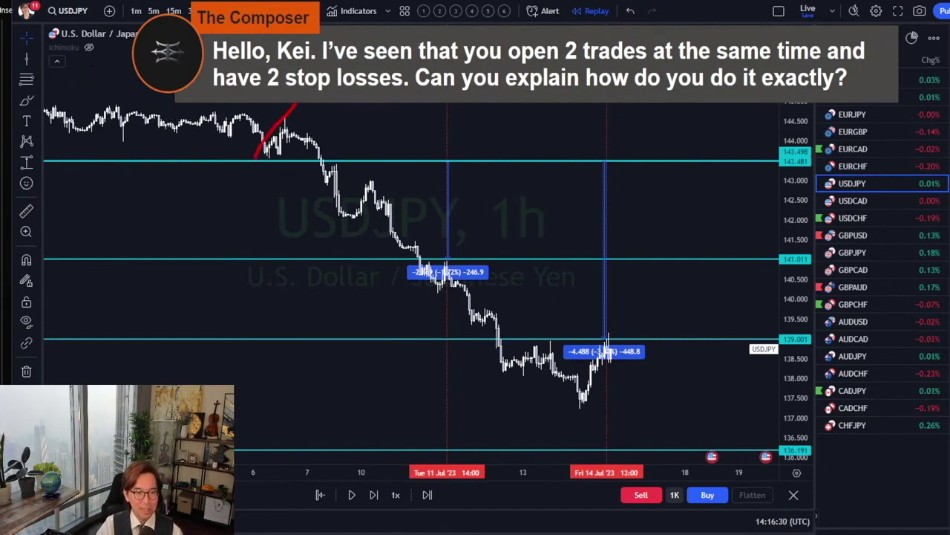
{"action": "left_click_drag", "start_coordinate": [254, 158], "coordinate": [327, 167]}
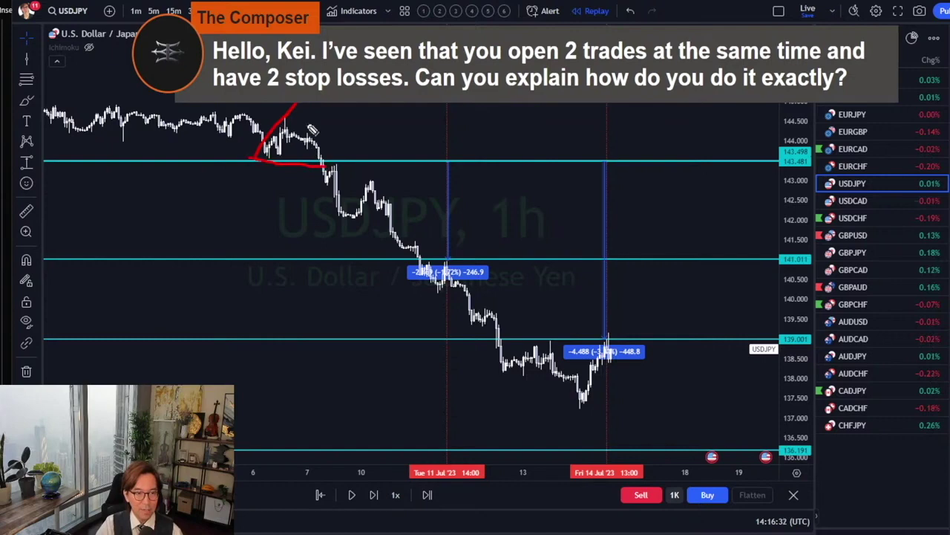
{"action": "mouse_move", "coordinate": [319, 105]}
{"action": "left_mouse_down"}
{"action": "mouse_move", "coordinate": [326, 169]}
{"action": "mouse_move", "coordinate": [452, 361]}
{"action": "mouse_move", "coordinate": [527, 412]}
{"action": "mouse_move", "coordinate": [596, 418]}
{"action": "mouse_move", "coordinate": [610, 394]}
{"action": "mouse_move", "coordinate": [609, 358]}
{"action": "mouse_move", "coordinate": [460, 214]}
{"action": "mouse_move", "coordinate": [327, 165]}
{"action": "left_mouse_up"}
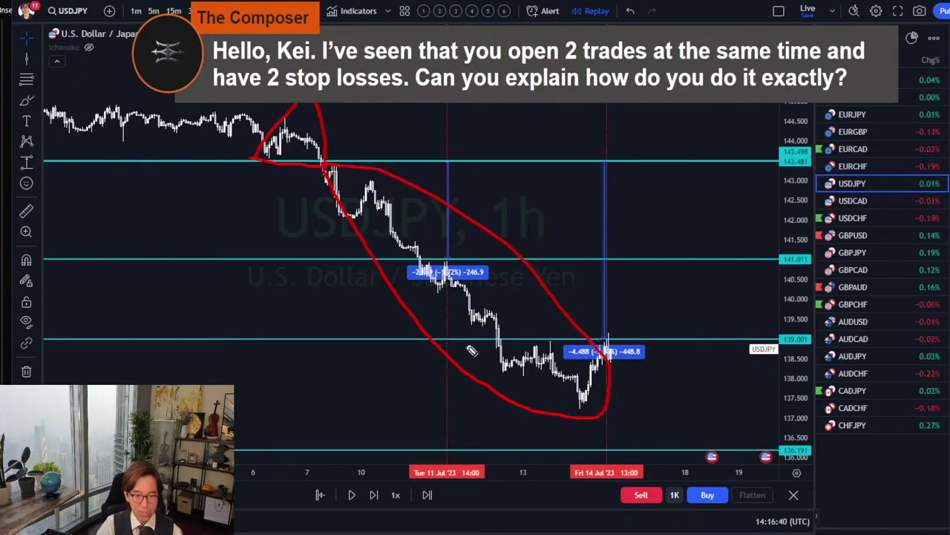
- Mark the 139.001 exit line and the 14 July low in red, and retrace the decline between the entry and exit lines
{"action": "left_click_drag", "start_coordinate": [438, 339], "coordinate": [598, 338]}
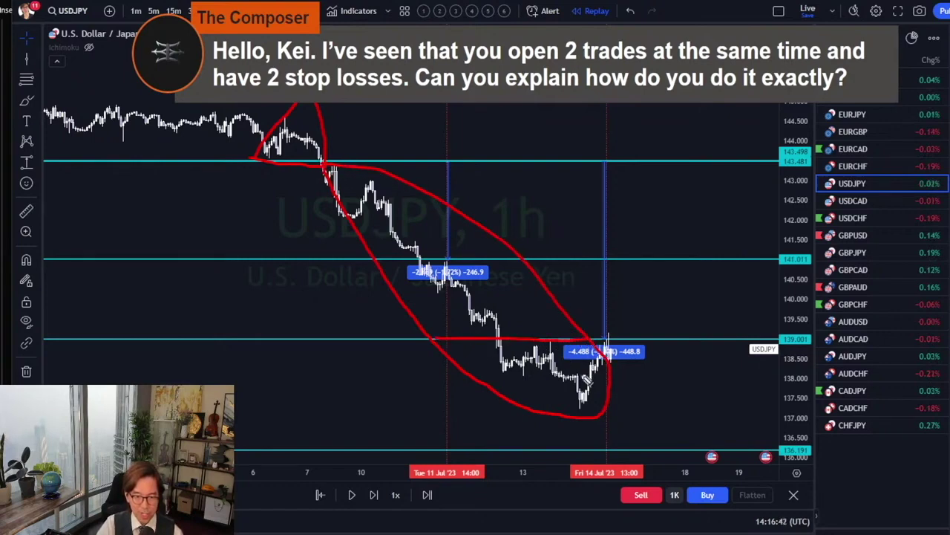
{"action": "left_click_drag", "start_coordinate": [587, 378], "coordinate": [594, 370]}
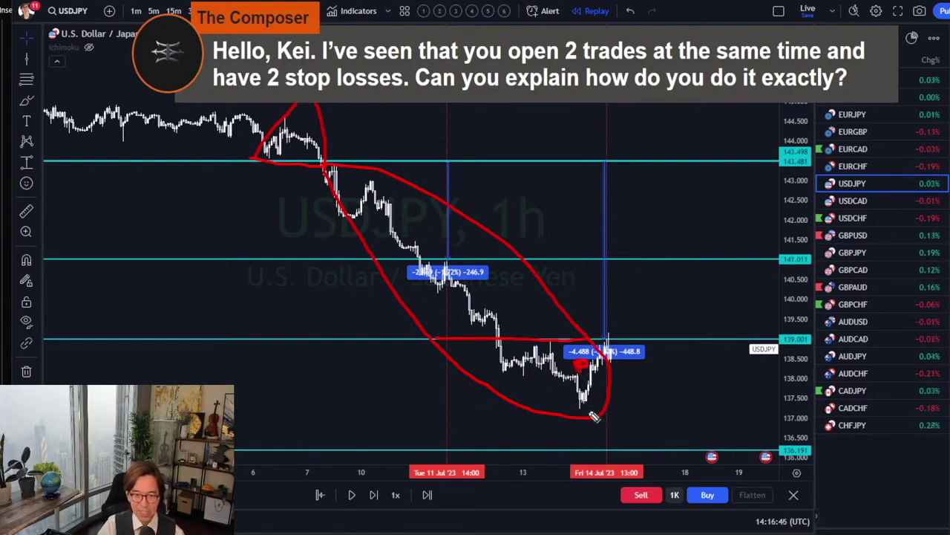
{"action": "left_click_drag", "start_coordinate": [599, 417], "coordinate": [562, 407]}
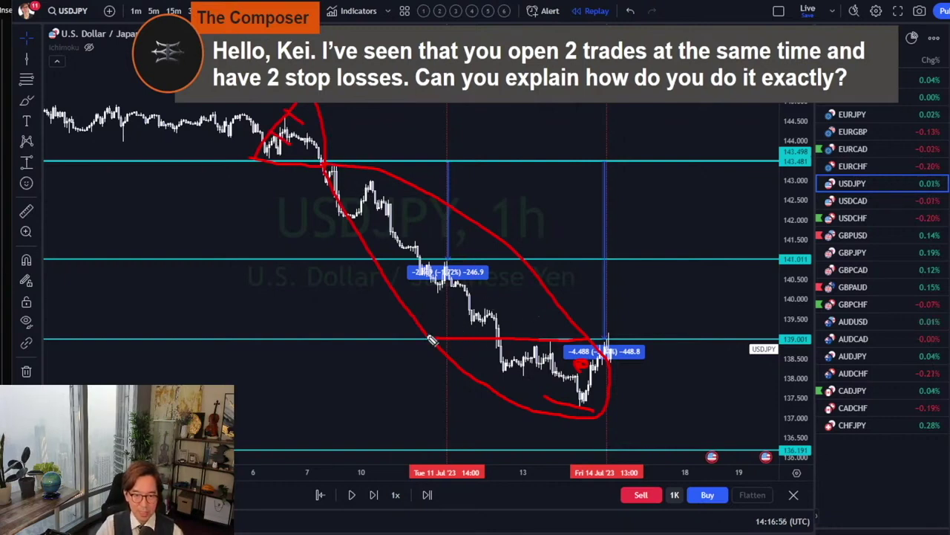
{"action": "mouse_move", "coordinate": [431, 342]}
{"action": "left_mouse_down"}
{"action": "mouse_move", "coordinate": [578, 343]}
{"action": "mouse_move", "coordinate": [582, 321]}
{"action": "mouse_move", "coordinate": [470, 209]}
{"action": "mouse_move", "coordinate": [346, 165]}
{"action": "mouse_move", "coordinate": [383, 275]}
{"action": "mouse_move", "coordinate": [421, 338]}
{"action": "mouse_move", "coordinate": [557, 349]}
{"action": "mouse_move", "coordinate": [583, 334]}
{"action": "mouse_move", "coordinate": [438, 192]}
{"action": "mouse_move", "coordinate": [352, 163]}
{"action": "mouse_move", "coordinate": [332, 169]}
{"action": "mouse_move", "coordinate": [366, 281]}
{"action": "mouse_move", "coordinate": [475, 343]}
{"action": "left_mouse_up"}
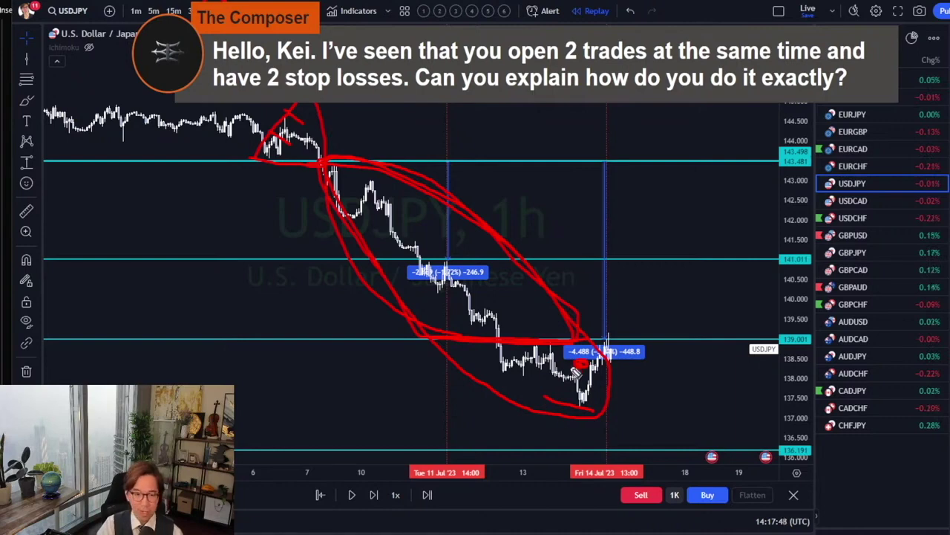
- Circle the 1h label, sketch direction arrows and underline the 11 July and 14 July lows in red, and undo these strokes
{"action": "mouse_move", "coordinate": [497, 241]}
{"action": "left_mouse_down"}
{"action": "mouse_move", "coordinate": [566, 199]}
{"action": "mouse_move", "coordinate": [487, 235]}
{"action": "mouse_move", "coordinate": [492, 242]}
{"action": "left_mouse_up"}
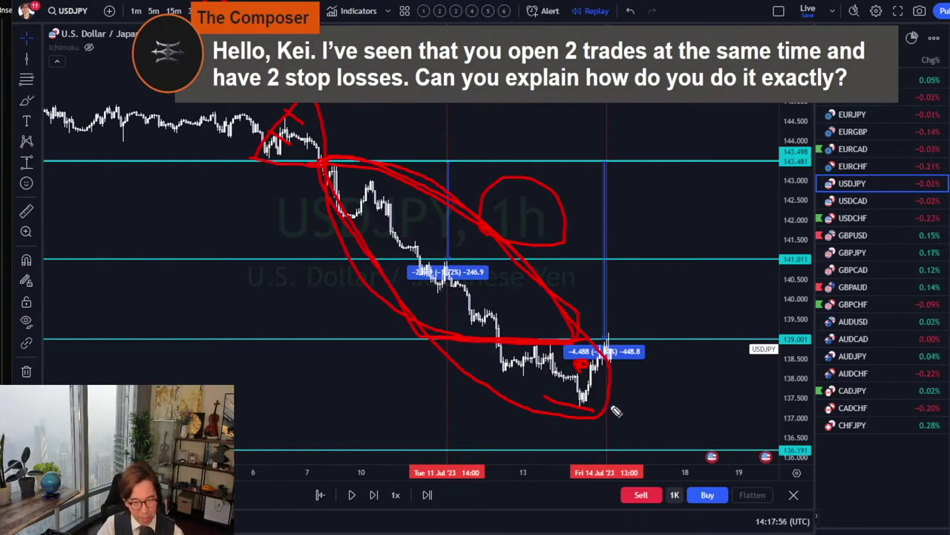
{"action": "mouse_move", "coordinate": [594, 385]}
{"action": "left_mouse_down"}
{"action": "mouse_move", "coordinate": [653, 438]}
{"action": "mouse_move", "coordinate": [650, 417]}
{"action": "mouse_move", "coordinate": [633, 436]}
{"action": "left_mouse_up"}
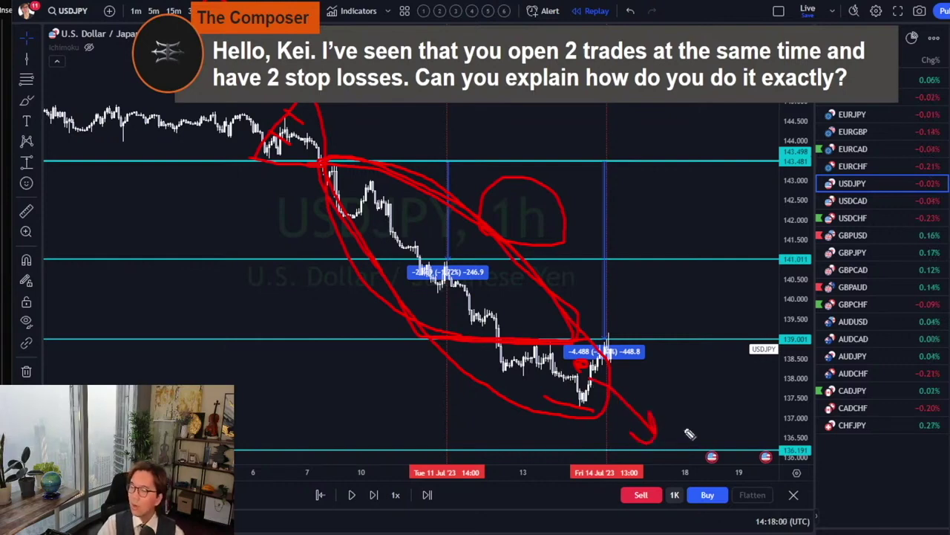
{"action": "mouse_move", "coordinate": [435, 294]}
{"action": "left_mouse_down"}
{"action": "mouse_move", "coordinate": [464, 236]}
{"action": "mouse_move", "coordinate": [474, 239]}
{"action": "mouse_move", "coordinate": [462, 238]}
{"action": "left_mouse_up"}
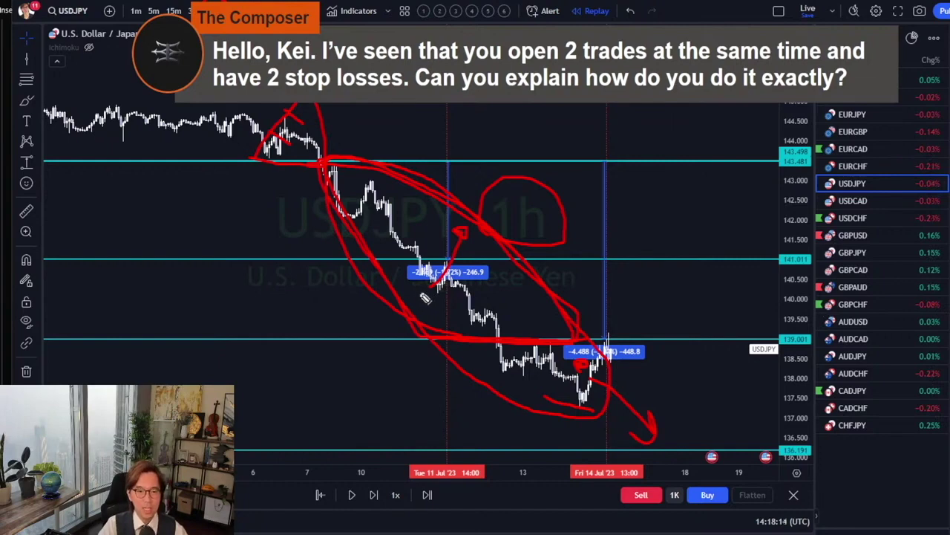
{"action": "left_click_drag", "start_coordinate": [411, 297], "coordinate": [464, 298]}
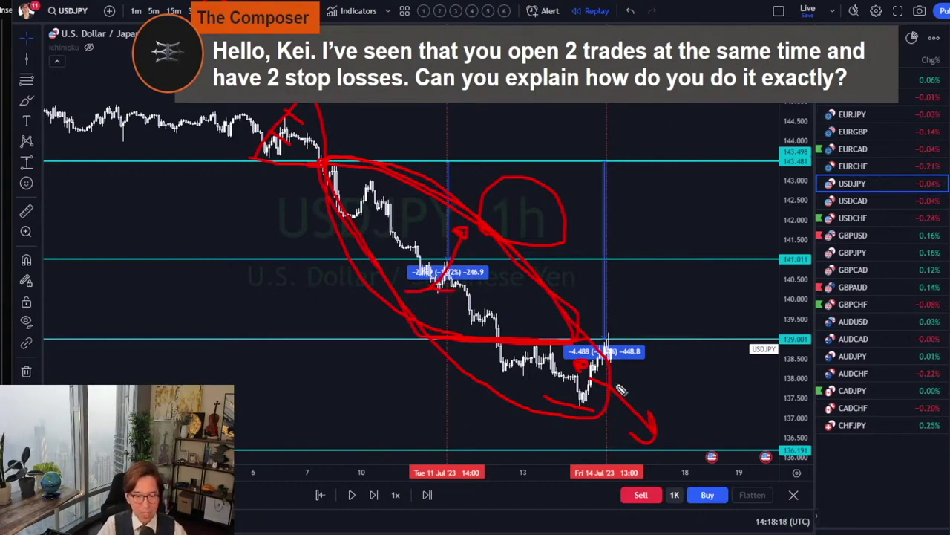
{"action": "mouse_move", "coordinate": [529, 408]}
{"action": "left_mouse_down"}
{"action": "mouse_move", "coordinate": [626, 409]}
{"action": "mouse_move", "coordinate": [519, 406]}
{"action": "left_mouse_up"}
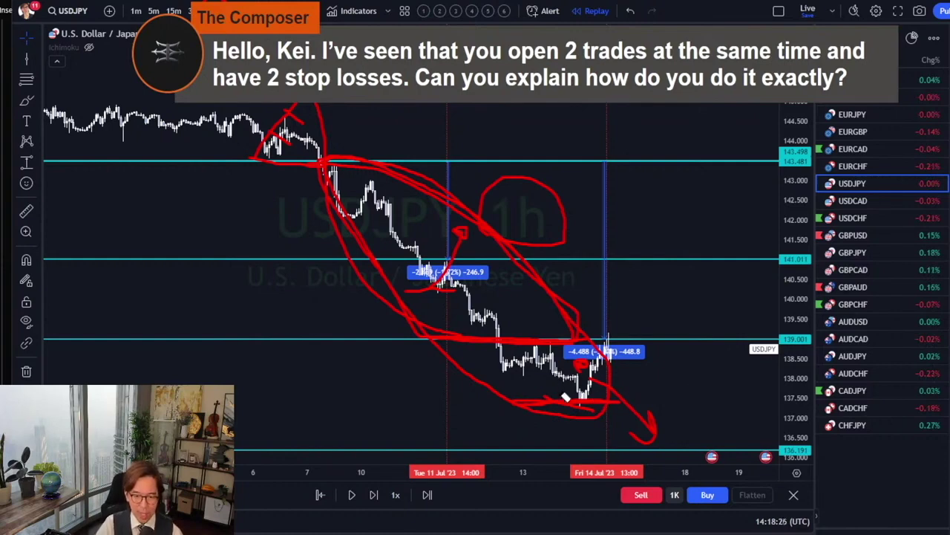
{"action": "key", "text": "ctrl+z"}
{"action": "key", "text": "ctrl+z"}
{"action": "key", "text": "ctrl+z"}
{"action": "key", "text": "ctrl+z"}
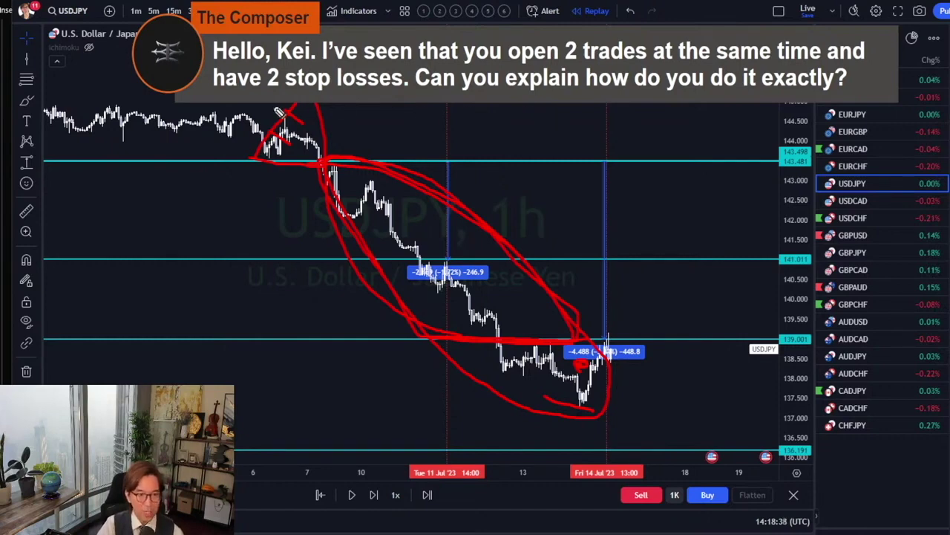
- Place a horizontal stop line at 144.840 above the peak before the entry and measure the price range between it and the entry line
{"action": "key", "text": "Escape"}
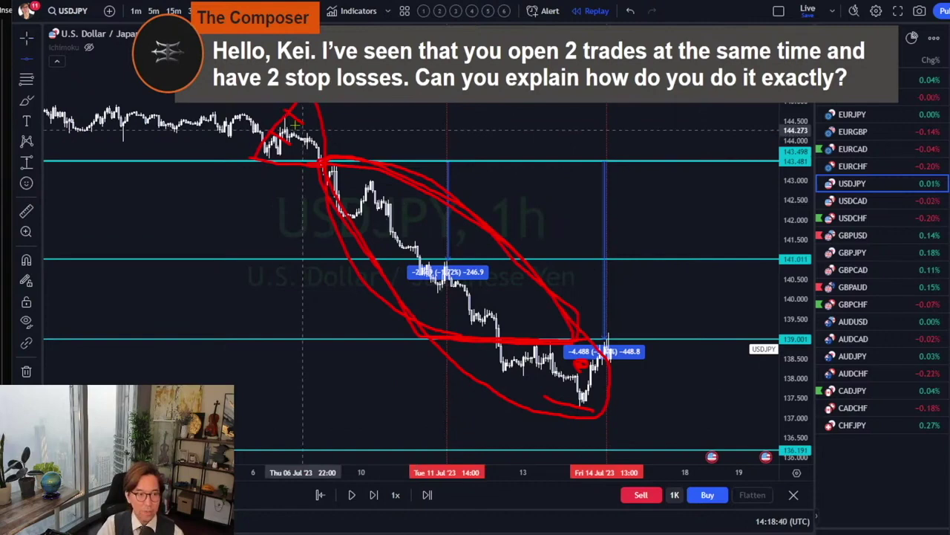
{"action": "left_click", "coordinate": [312, 108]}
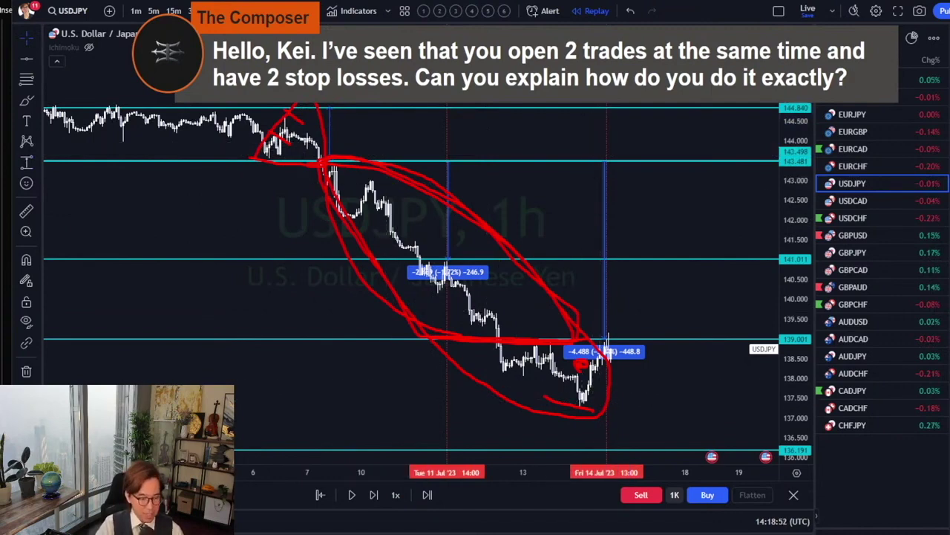
- Box the 1h label in red and mark the lows and highs of the sideways price action before the entry
{"action": "mouse_move", "coordinate": [491, 242]}
{"action": "left_mouse_down"}
{"action": "mouse_move", "coordinate": [560, 232]}
{"action": "mouse_move", "coordinate": [503, 193]}
{"action": "mouse_move", "coordinate": [489, 244]}
{"action": "left_mouse_up"}
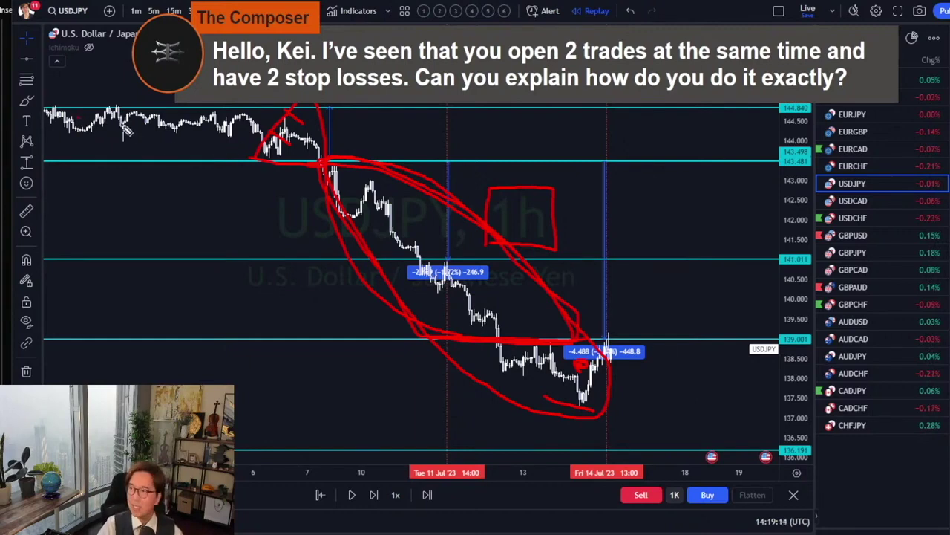
{"action": "mouse_move", "coordinate": [109, 136]}
{"action": "left_mouse_down"}
{"action": "mouse_move", "coordinate": [147, 117]}
{"action": "mouse_move", "coordinate": [159, 132]}
{"action": "mouse_move", "coordinate": [201, 137]}
{"action": "mouse_move", "coordinate": [227, 126]}
{"action": "left_mouse_up"}
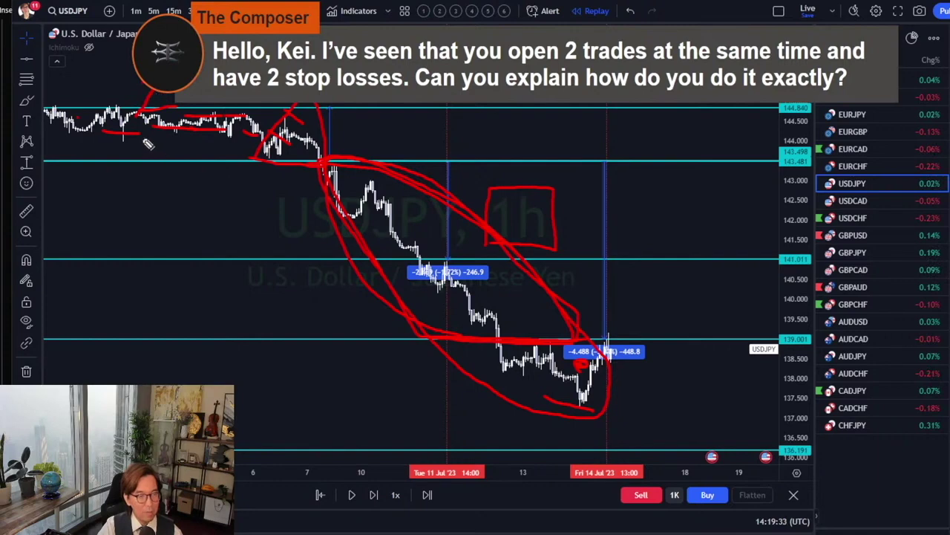
{"action": "left_click_drag", "start_coordinate": [132, 127], "coordinate": [158, 167]}
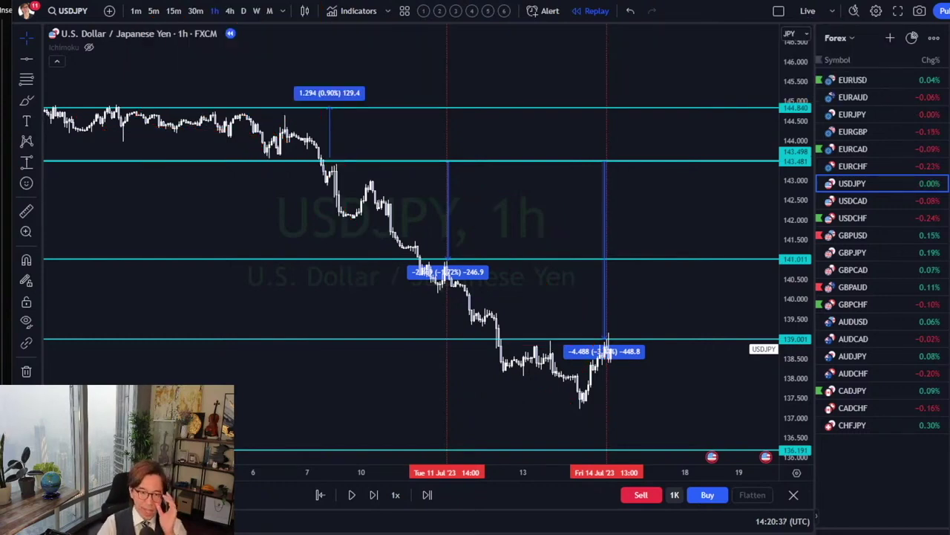
- Select the price range measurement running from the entry line down to the 139.001 stop line
{"action": "left_click", "coordinate": [606, 211]}
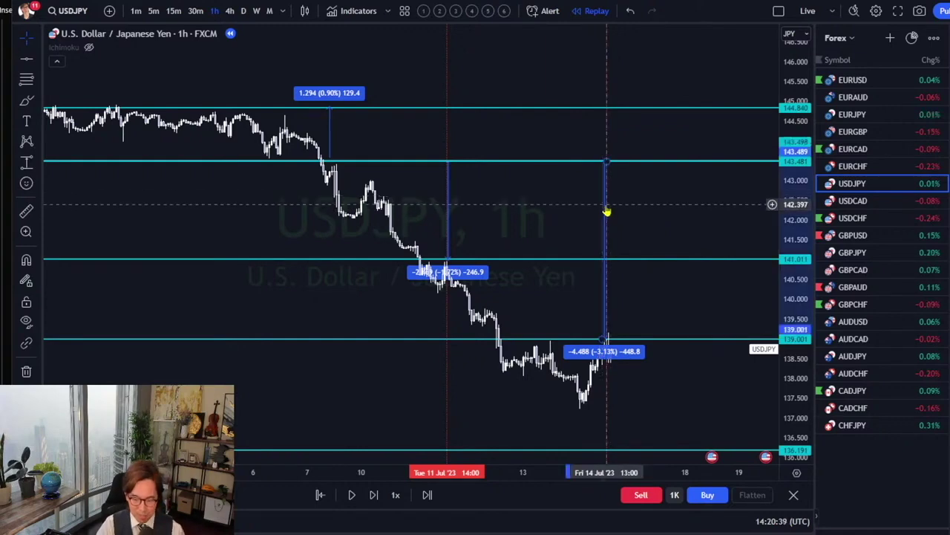
{"action": "left_click", "coordinate": [609, 211]}
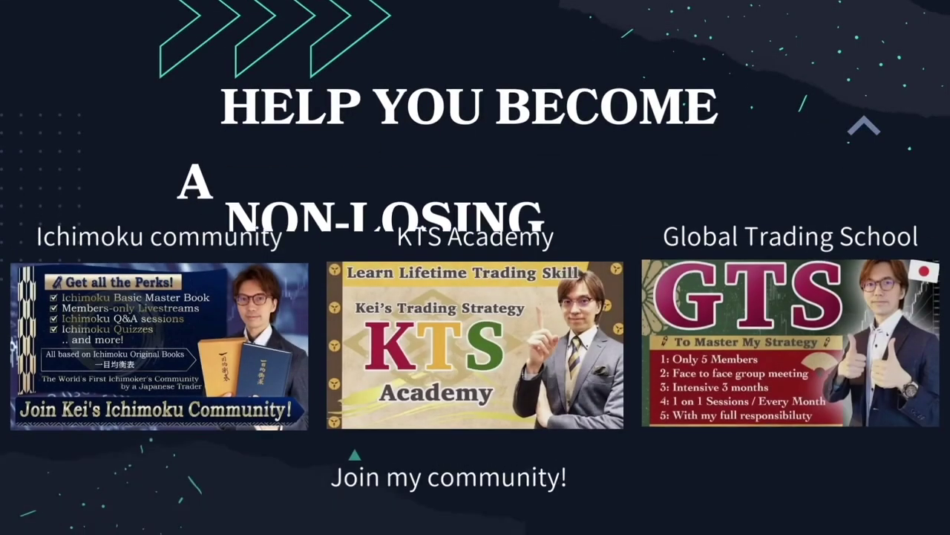